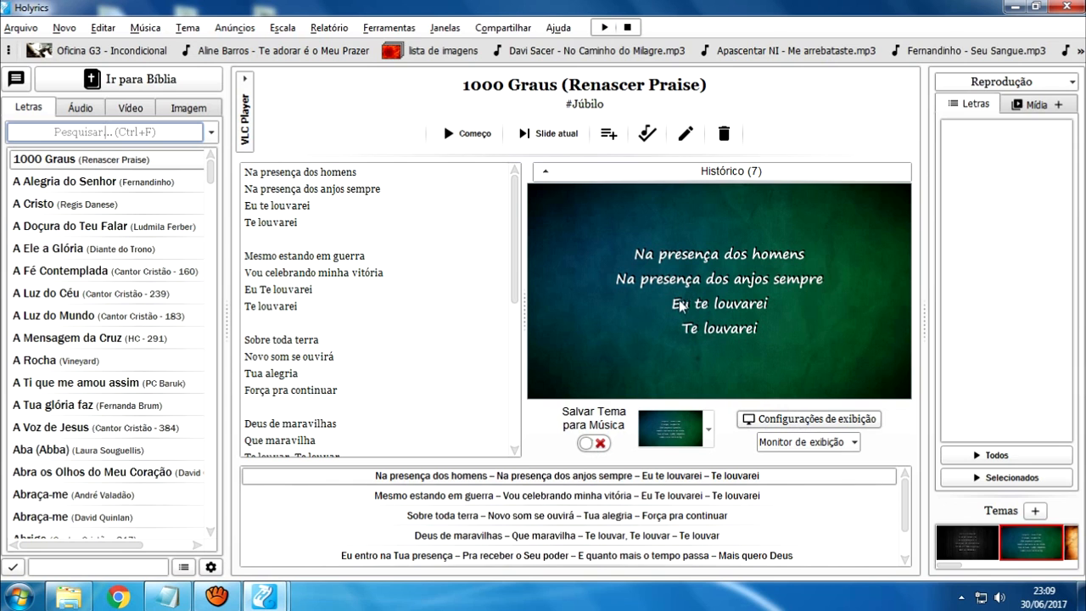
- Start presenting the song 1000 Graus from the beginning and bring up its "Mesmo estando em guerra" slide
{"action": "left_click", "coordinate": [475, 136]}
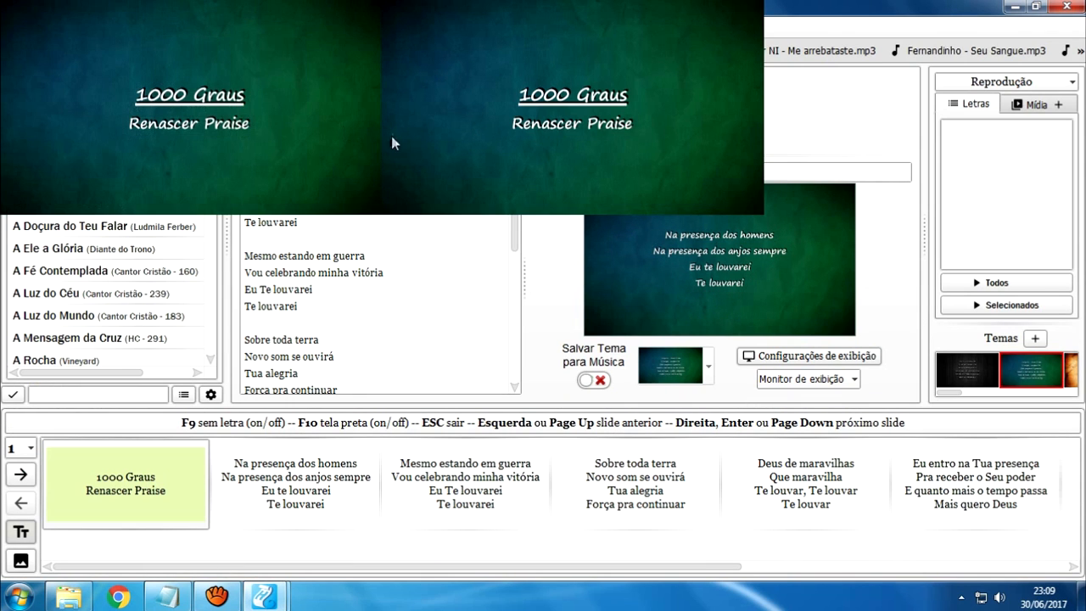
{"action": "left_click", "coordinate": [310, 482]}
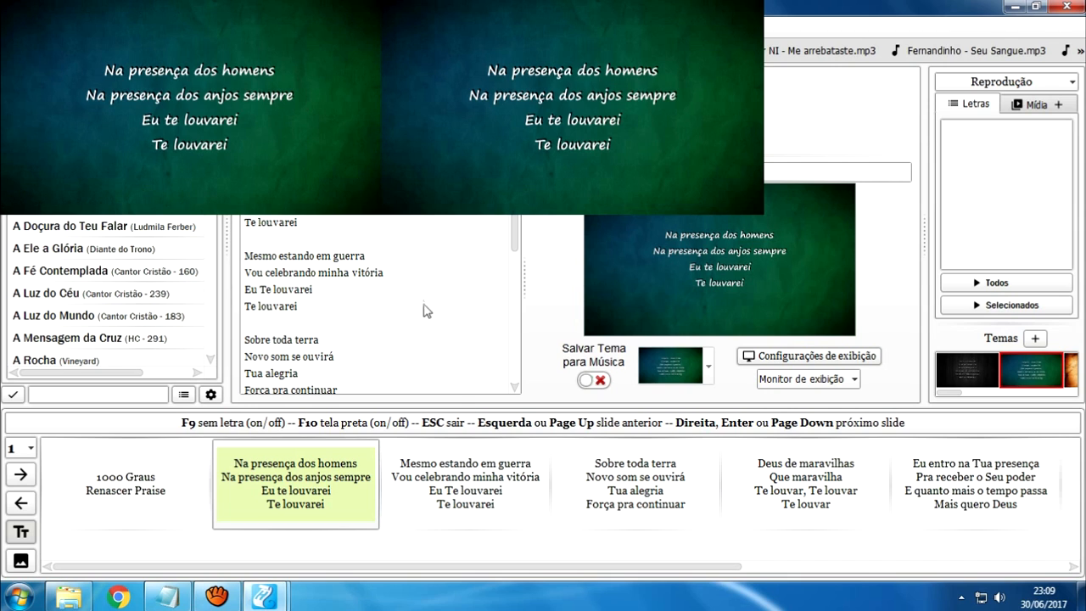
{"action": "left_click", "coordinate": [475, 498]}
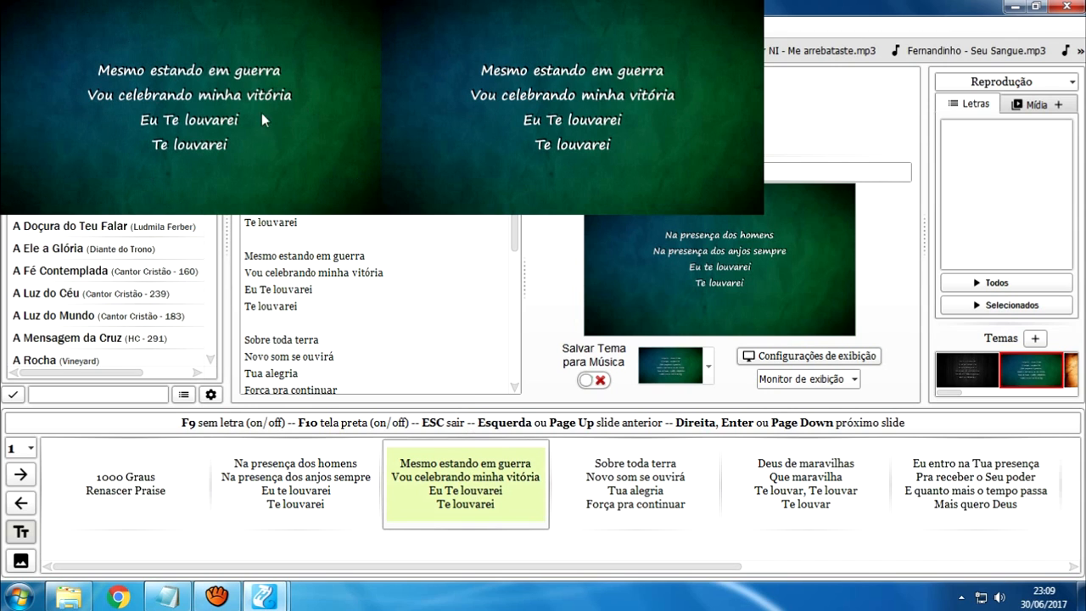
- Switch back and forth between the song's first verse slides, finishing on "Mesmo estando em guerra"
{"action": "left_click", "coordinate": [269, 482]}
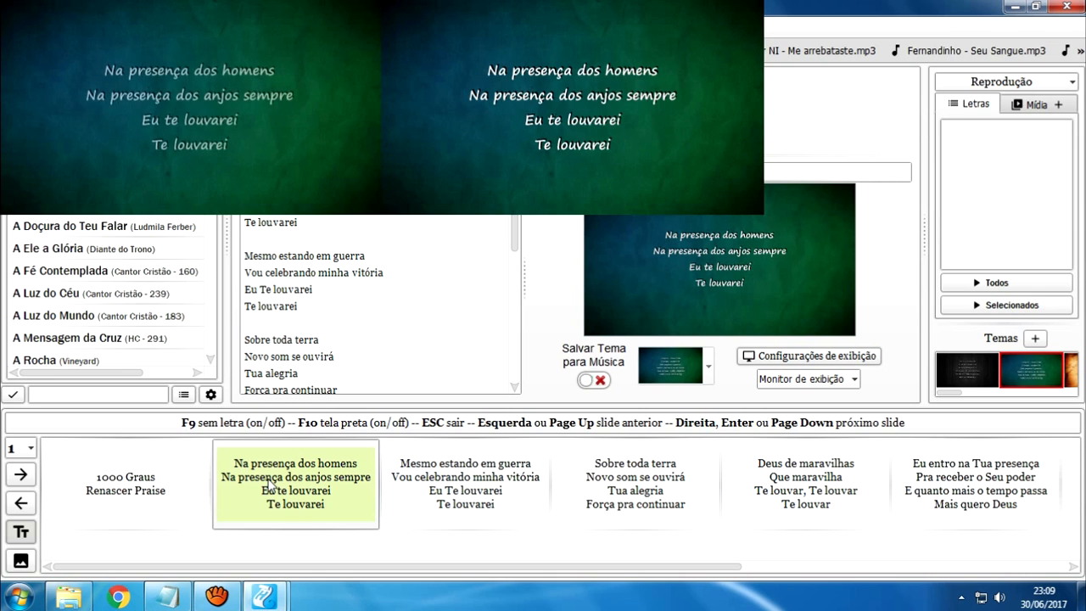
{"action": "left_click", "coordinate": [443, 484]}
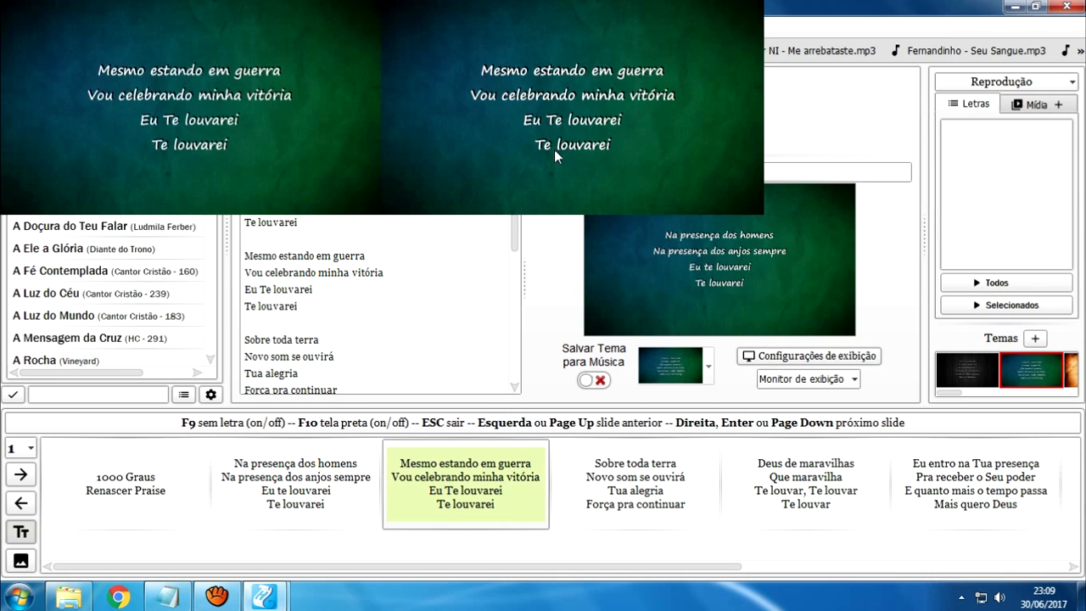
{"action": "left_click", "coordinate": [636, 486]}
{"action": "left_click", "coordinate": [465, 488]}
{"action": "left_click", "coordinate": [322, 488]}
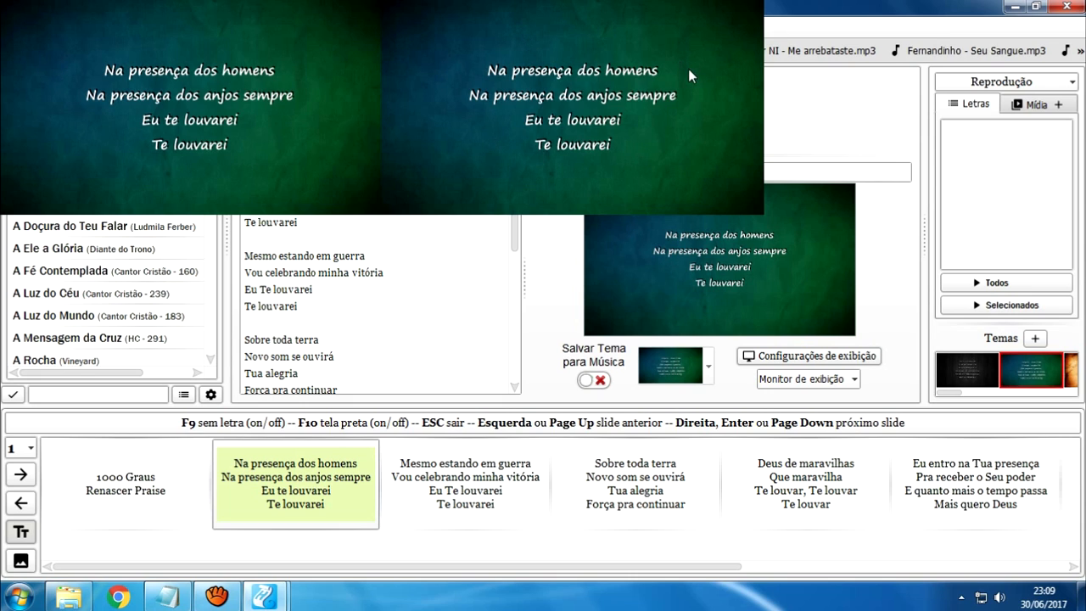
{"action": "left_click", "coordinate": [507, 476]}
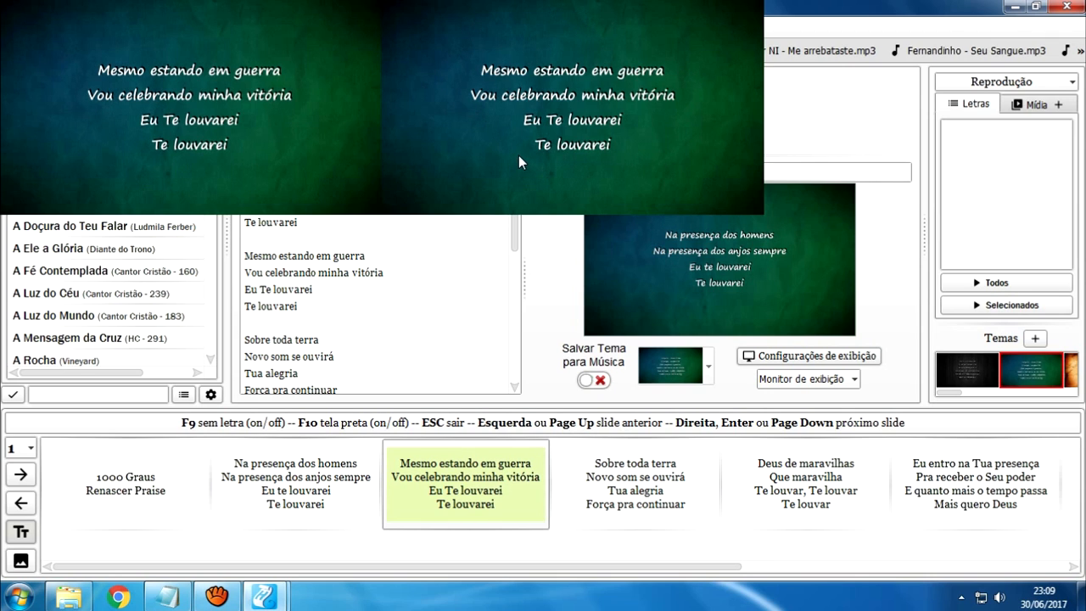
{"action": "key", "text": "Left"}
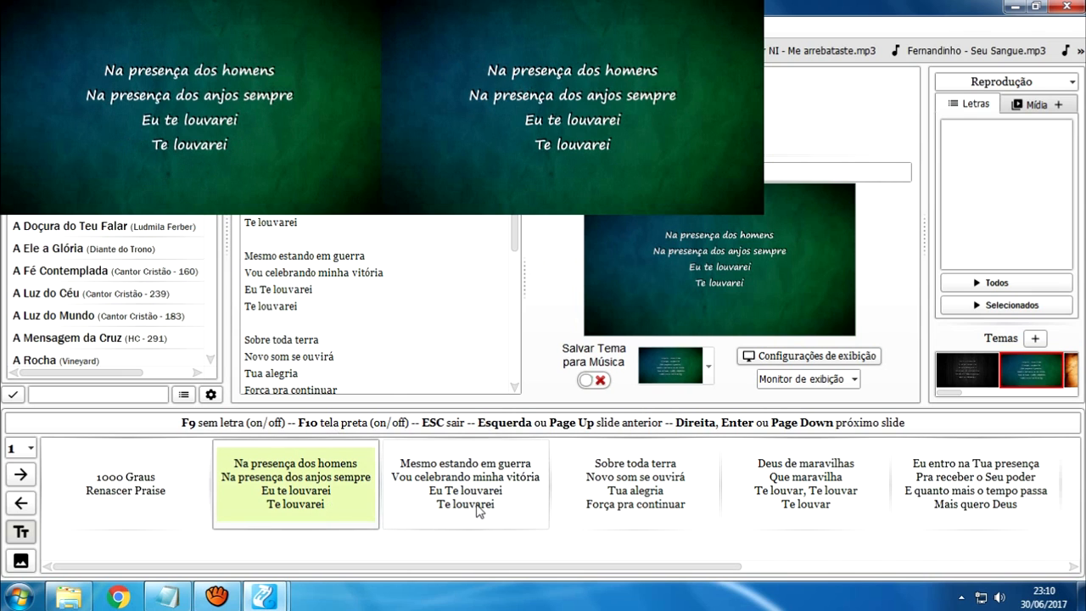
{"action": "key", "text": "Right"}
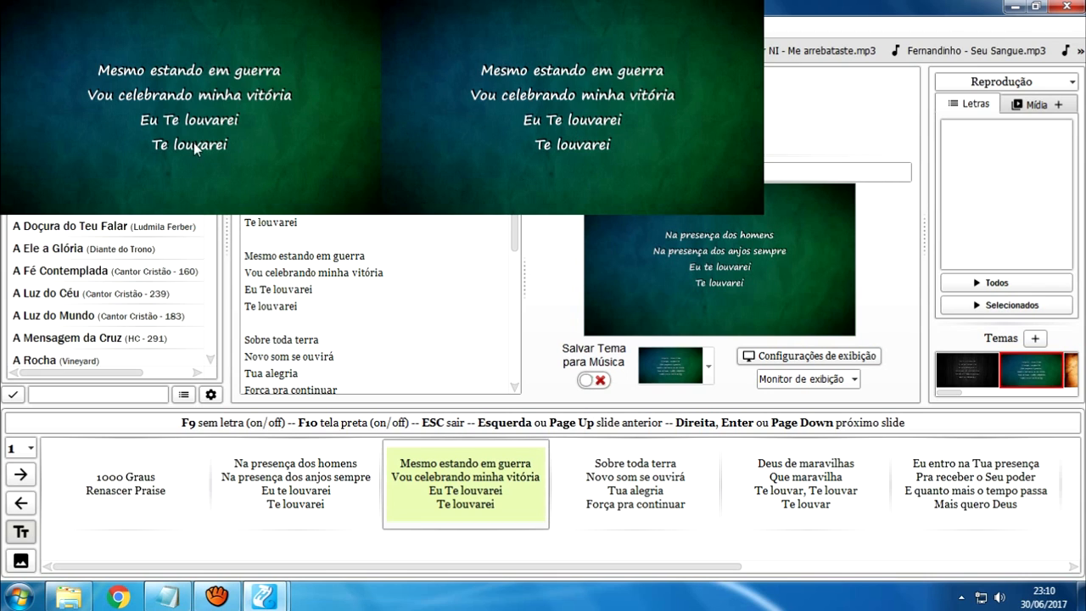
- Enable the stage view (Visão do Palco) for Tela 2 in the display settings
{"action": "left_click", "coordinate": [809, 359]}
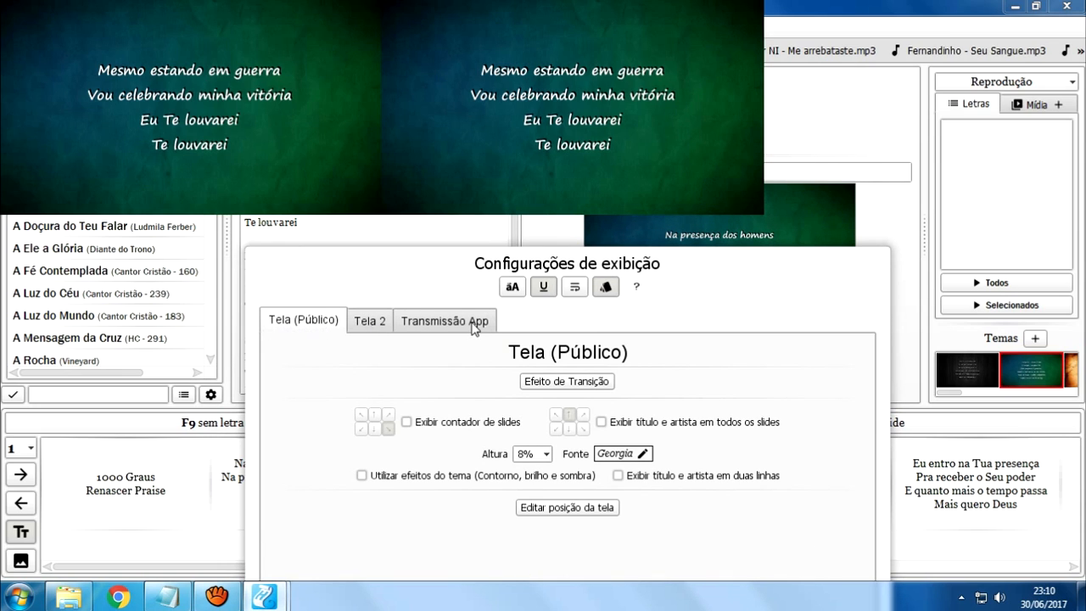
{"action": "left_click", "coordinate": [369, 322]}
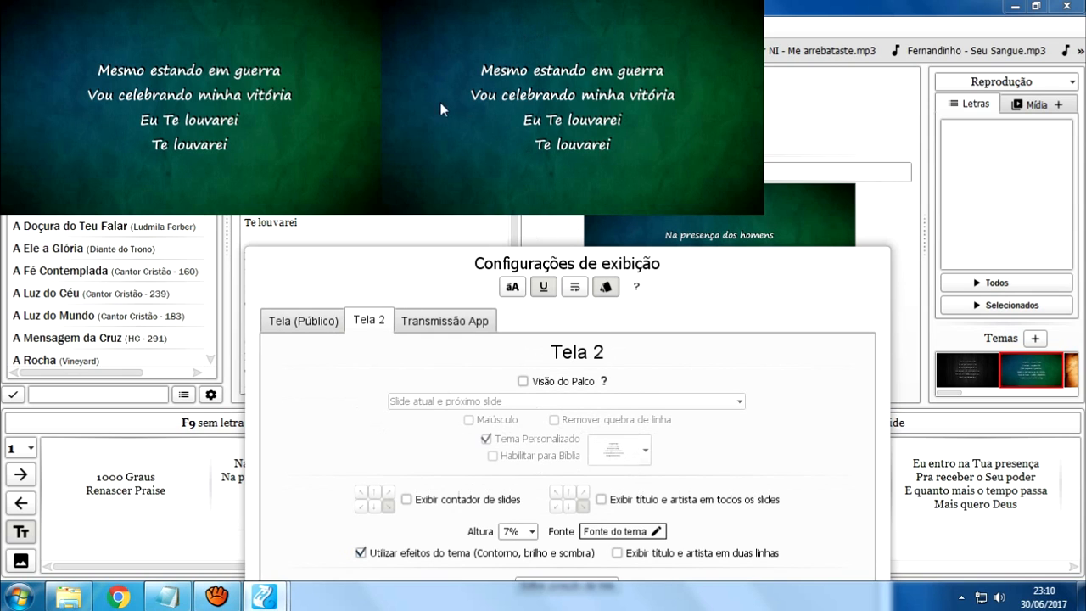
{"action": "left_click", "coordinate": [523, 381]}
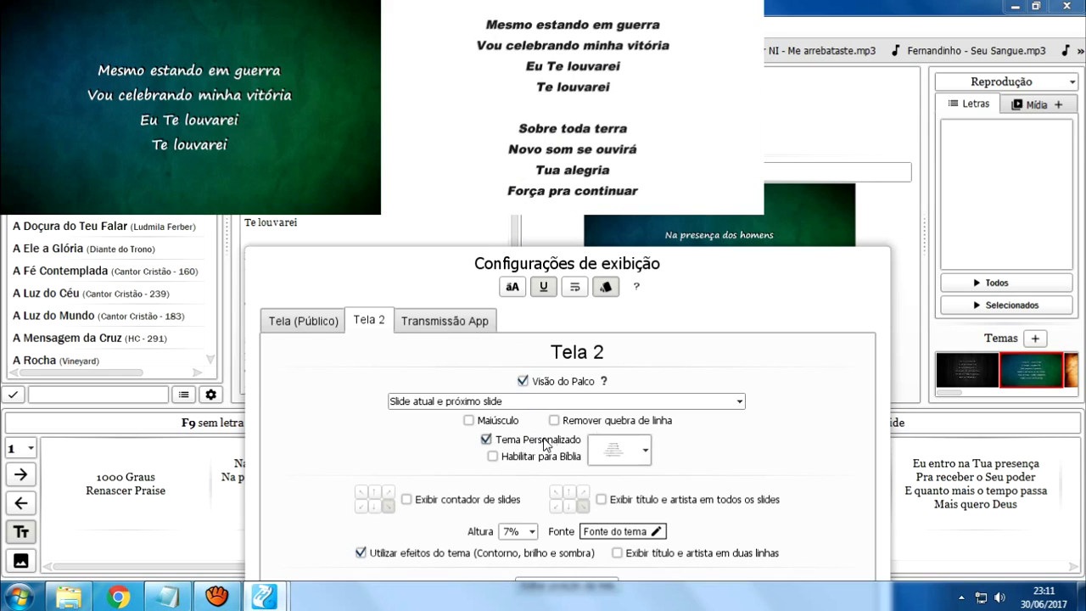
- Turn the custom theme (Tema Personalizado) of Tela 2 off and back on to compare its appearance
{"action": "left_click", "coordinate": [645, 451]}
{"action": "mouse_move", "coordinate": [649, 378]}
{"action": "left_mouse_down"}
{"action": "mouse_move", "coordinate": [650, 297]}
{"action": "mouse_move", "coordinate": [650, 391]}
{"action": "left_mouse_up"}
{"action": "left_click", "coordinate": [642, 448]}
{"action": "left_click", "coordinate": [518, 446]}
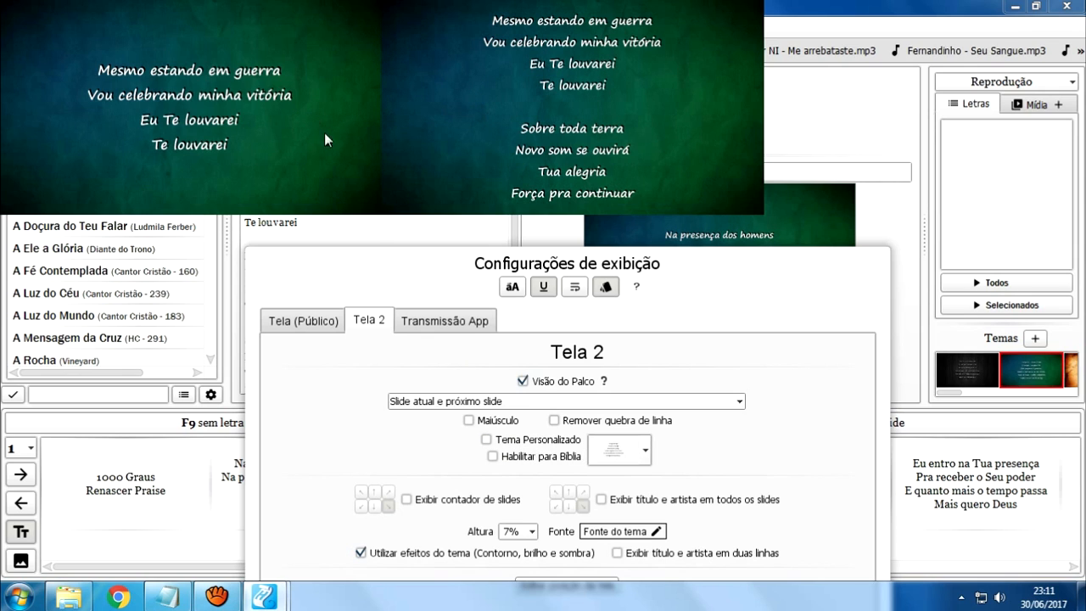
{"action": "left_click", "coordinate": [537, 445]}
- Try the dark patterned theme as Tela 2's custom theme, then restore the plain white one
{"action": "left_click", "coordinate": [642, 451]}
{"action": "scroll", "coordinate": [620, 382], "scroll_direction": "up", "scroll_amount": 3}
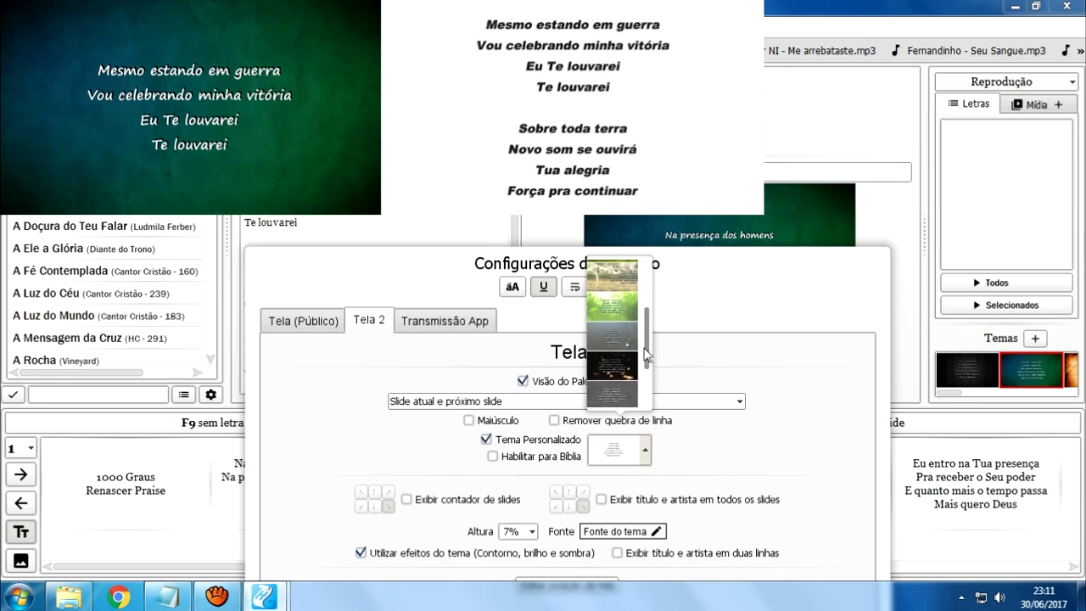
{"action": "left_click", "coordinate": [606, 375]}
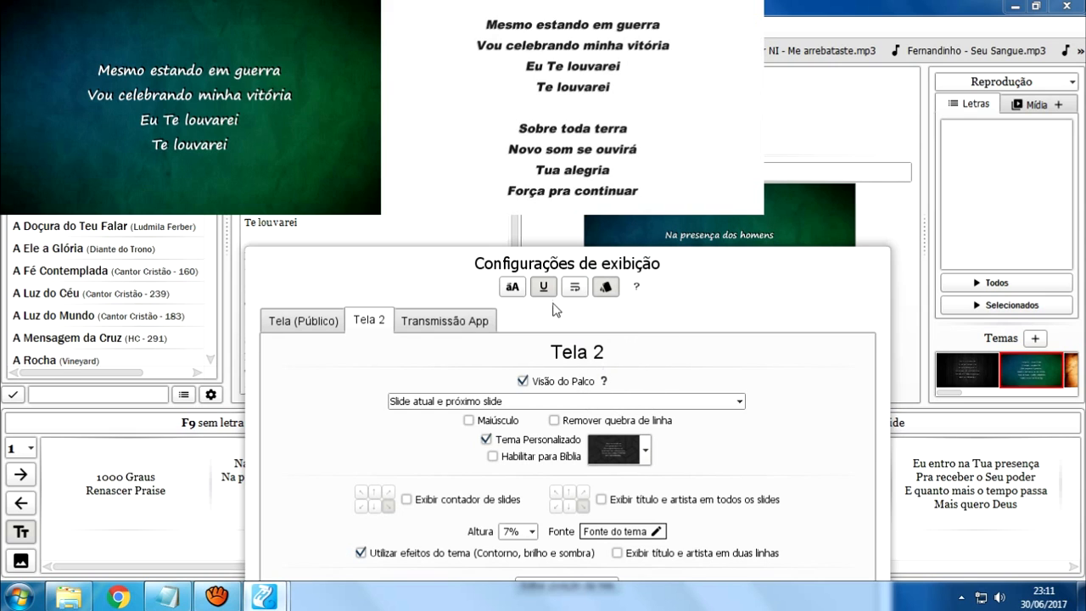
{"action": "left_click", "coordinate": [645, 451]}
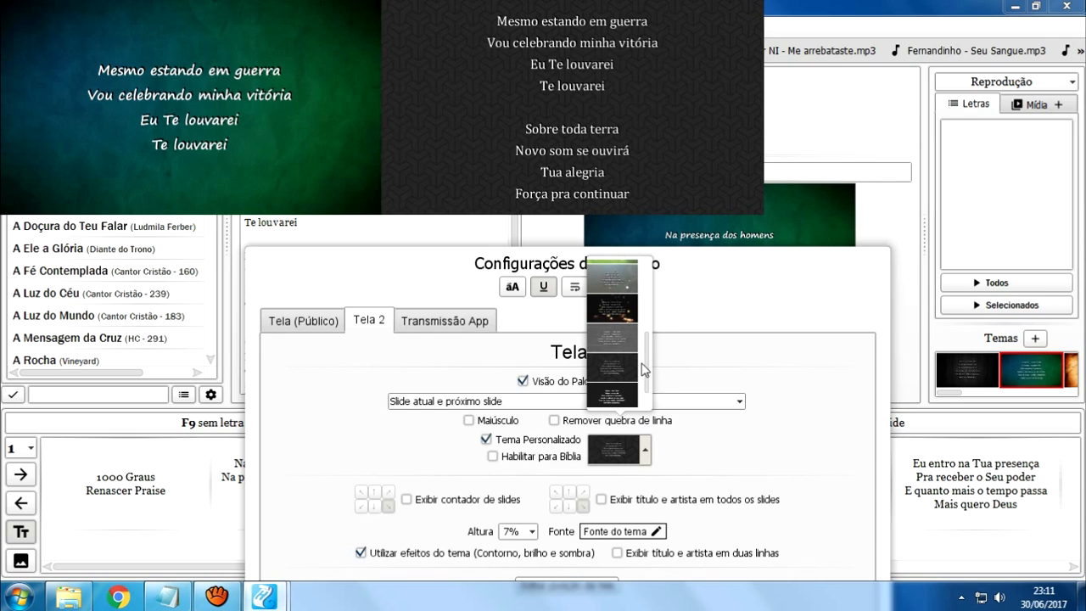
{"action": "scroll", "coordinate": [649, 365], "scroll_direction": "down", "scroll_amount": 3}
{"action": "left_click", "coordinate": [617, 398]}
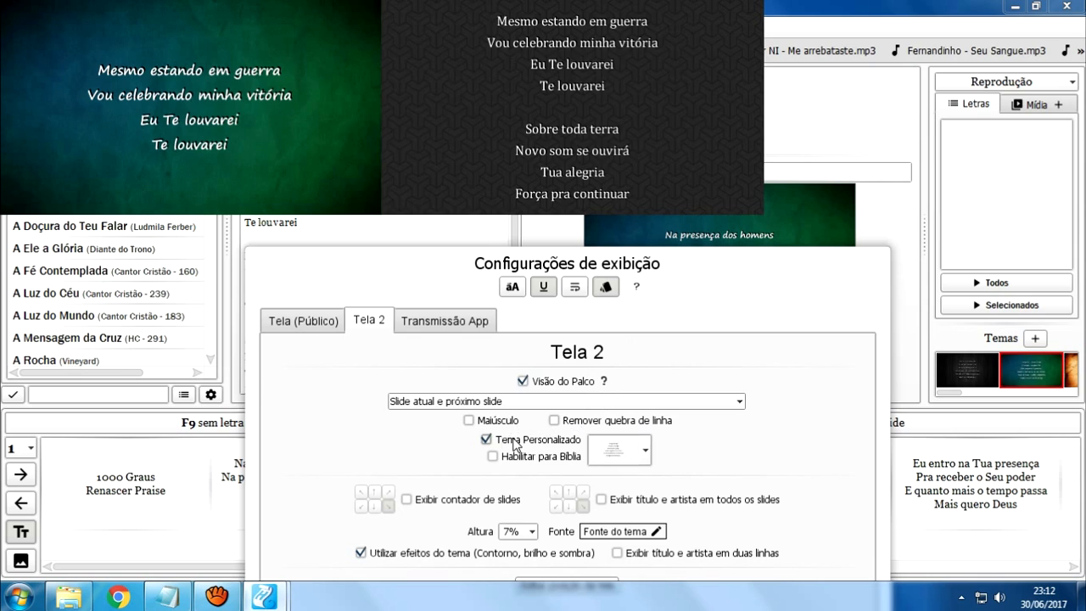
- Set the stage view of Tela 2 to show only the current slide (Slide atual)
{"action": "left_click", "coordinate": [533, 404]}
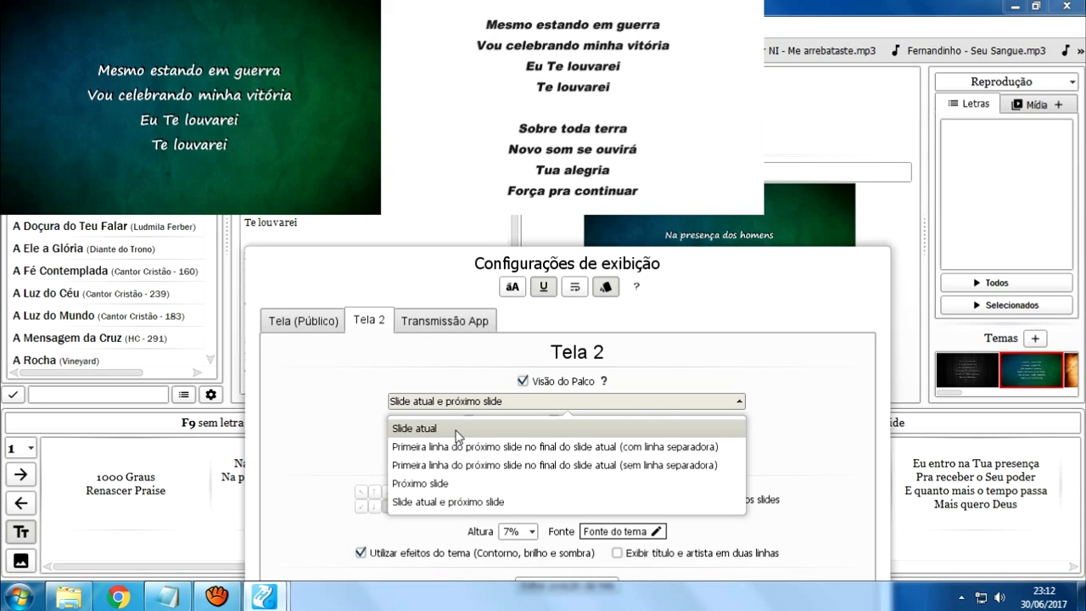
{"action": "left_click", "coordinate": [450, 502]}
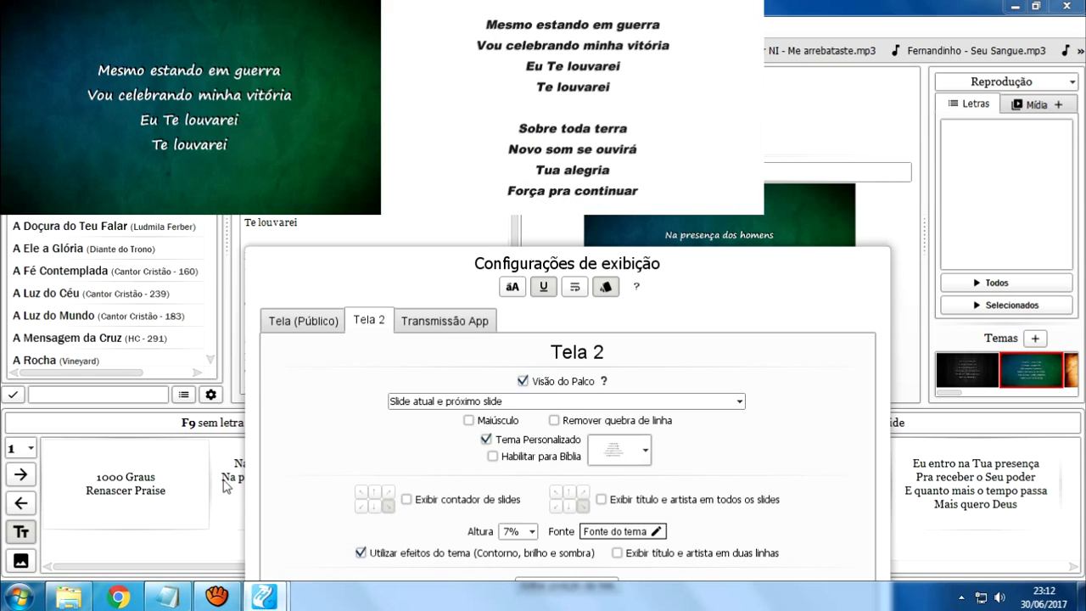
{"action": "left_click", "coordinate": [553, 401]}
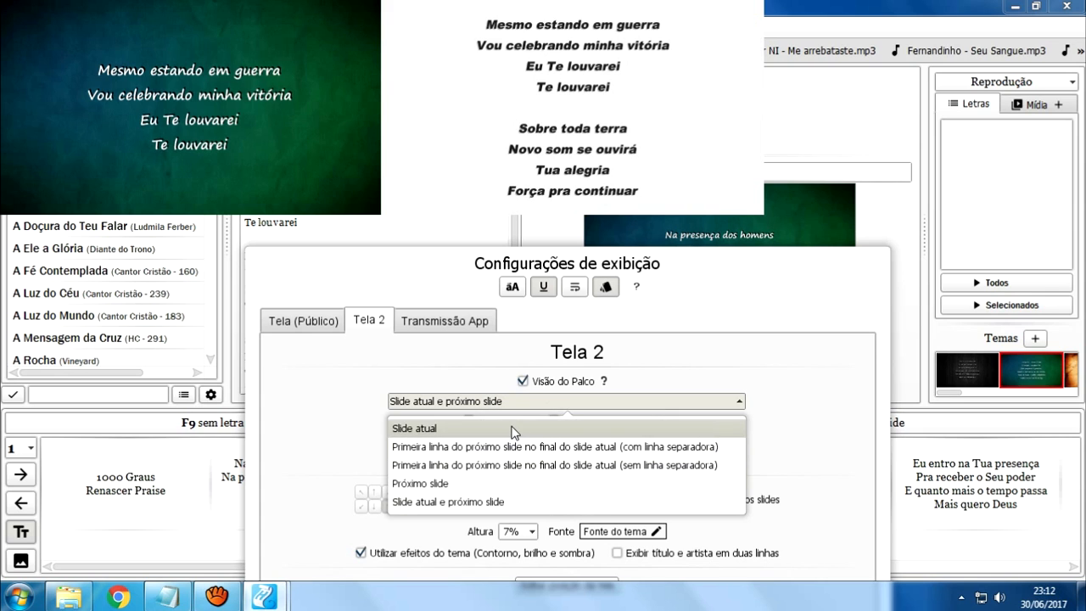
{"action": "left_click", "coordinate": [466, 431]}
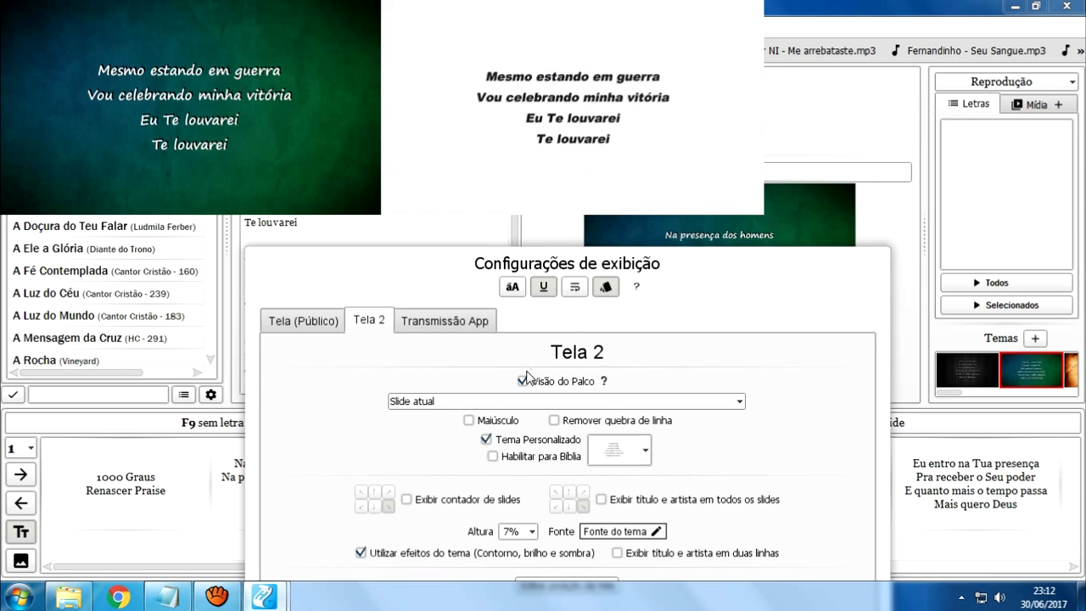
- Try the stage view modes that append the next slide's first line, with and without a separator line
{"action": "left_click", "coordinate": [512, 407]}
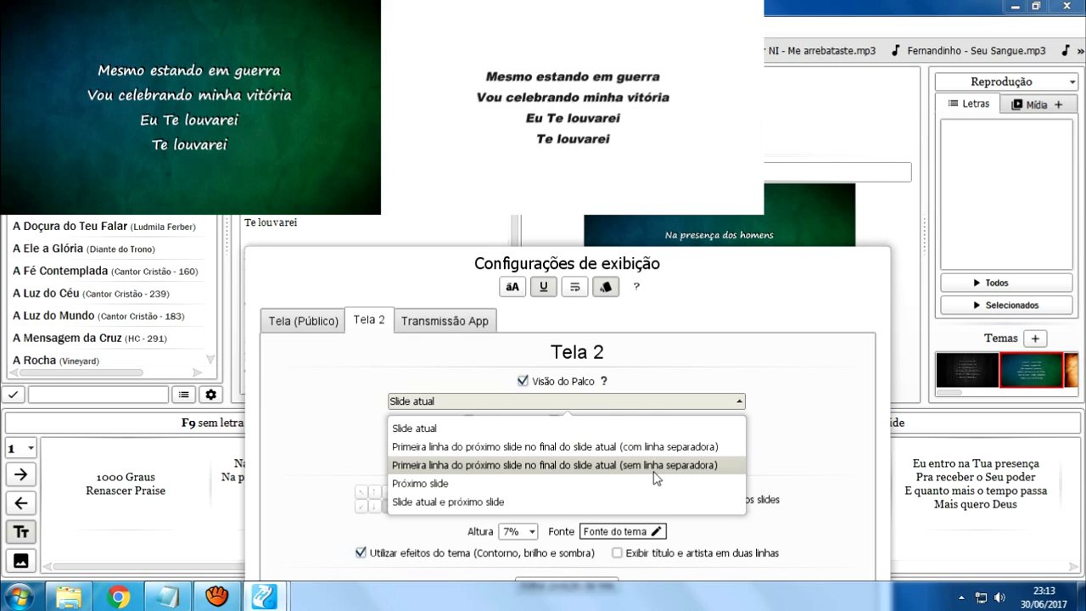
{"action": "left_click", "coordinate": [615, 450]}
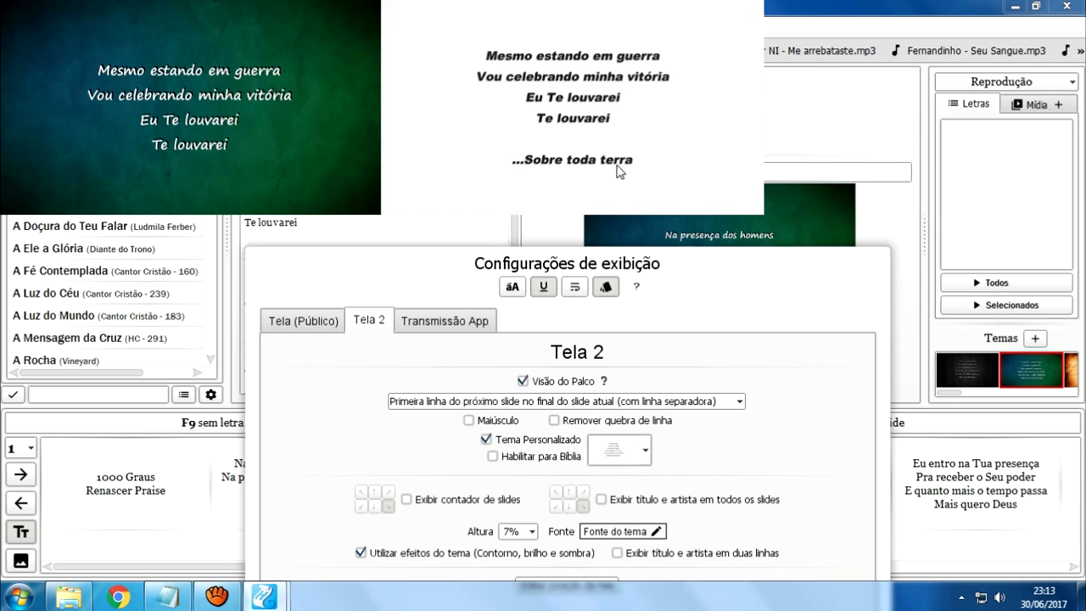
{"action": "left_click", "coordinate": [598, 404]}
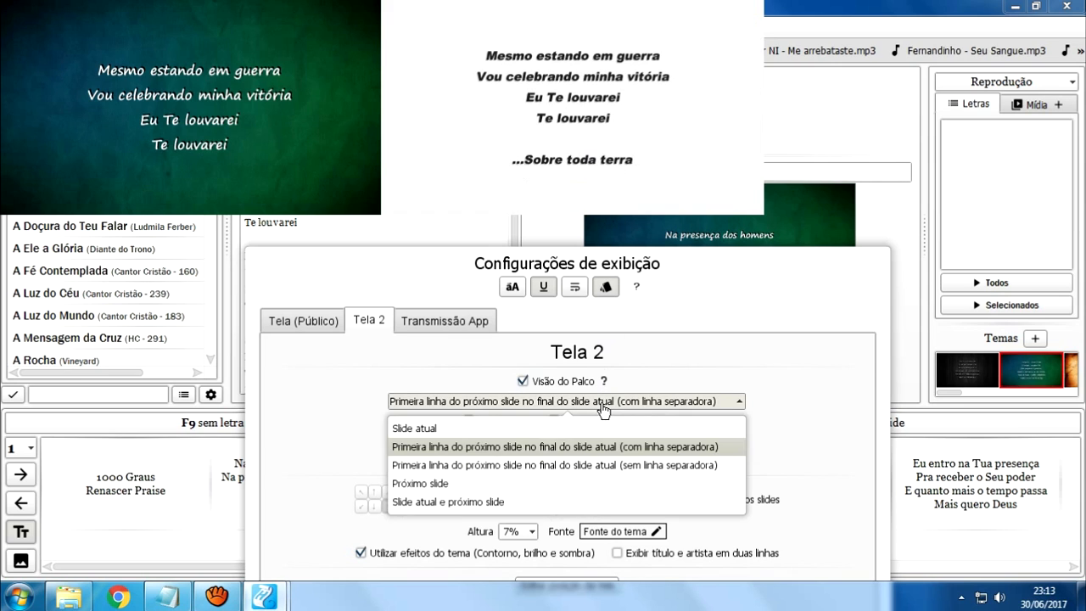
{"action": "left_click", "coordinate": [592, 469]}
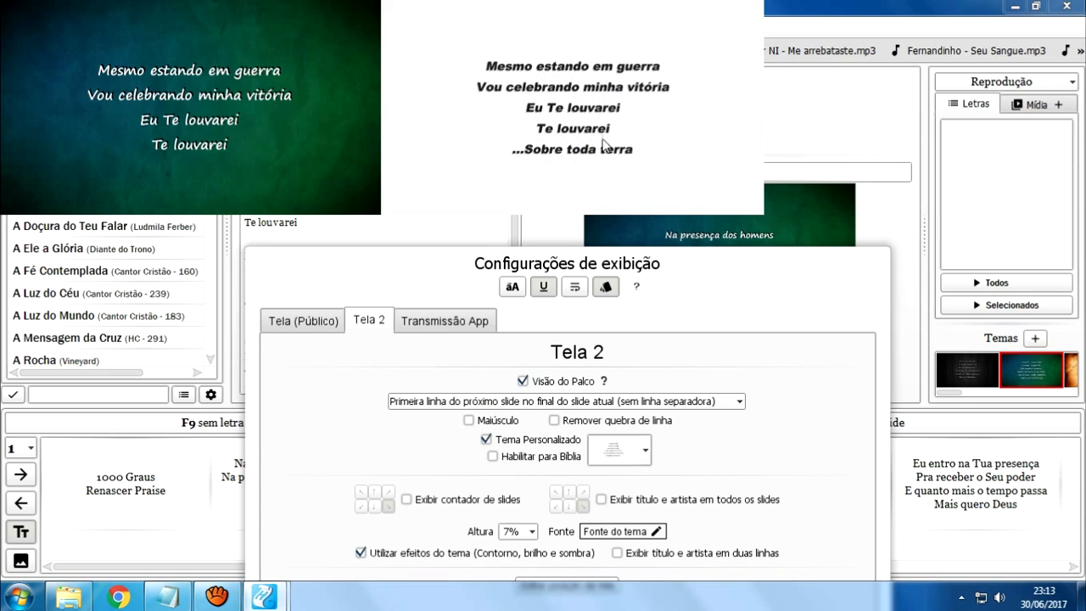
- Try the stage view mode Próximo slide, then set it to Slide atual e próximo slide
{"action": "left_click", "coordinate": [598, 405]}
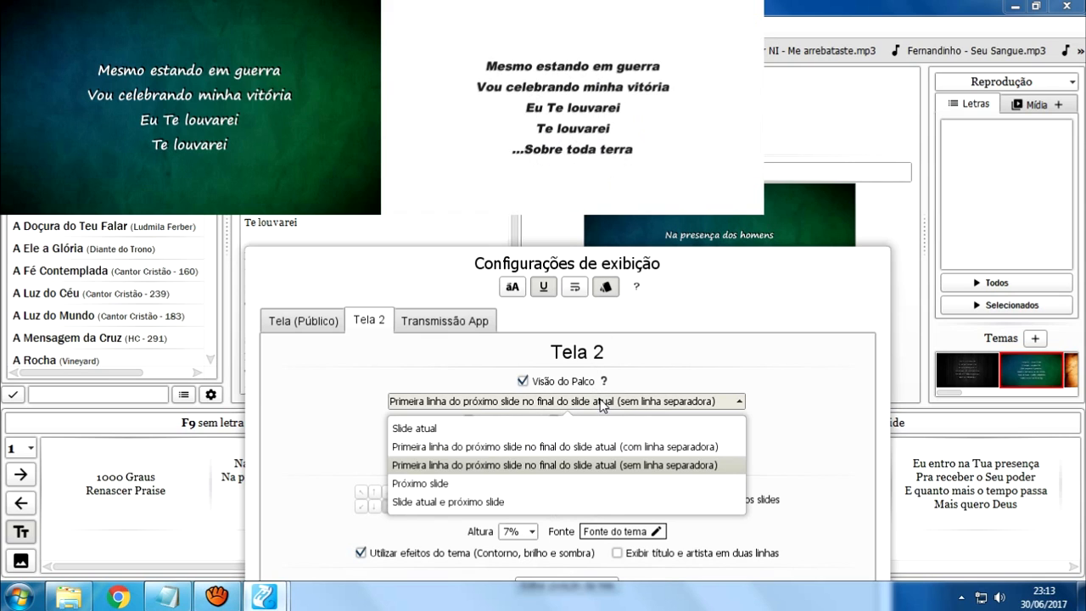
{"action": "left_click", "coordinate": [422, 485]}
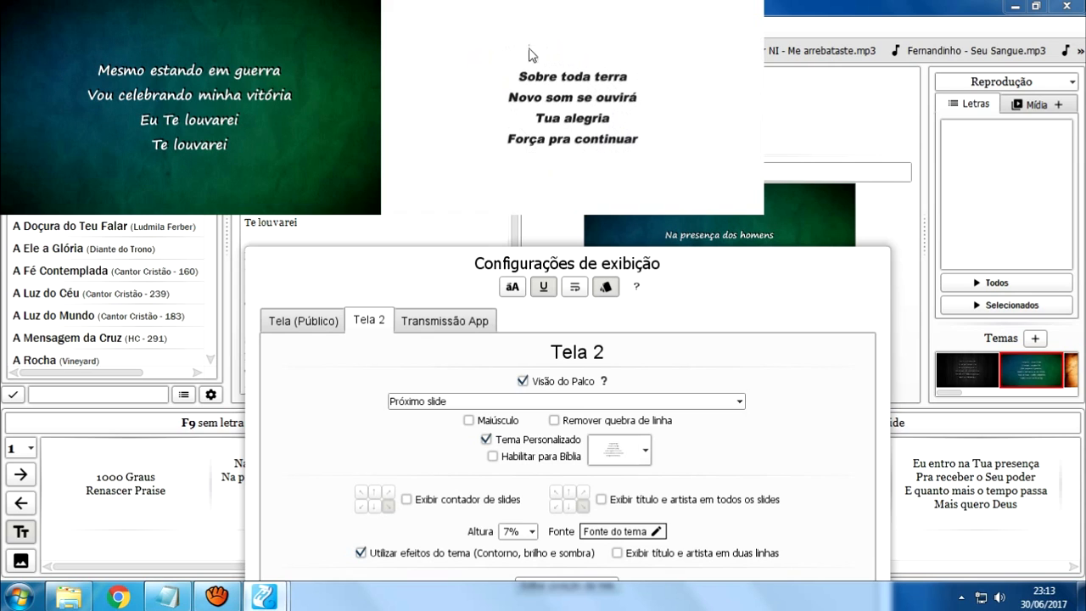
{"action": "left_click", "coordinate": [545, 404]}
{"action": "left_click", "coordinate": [438, 501]}
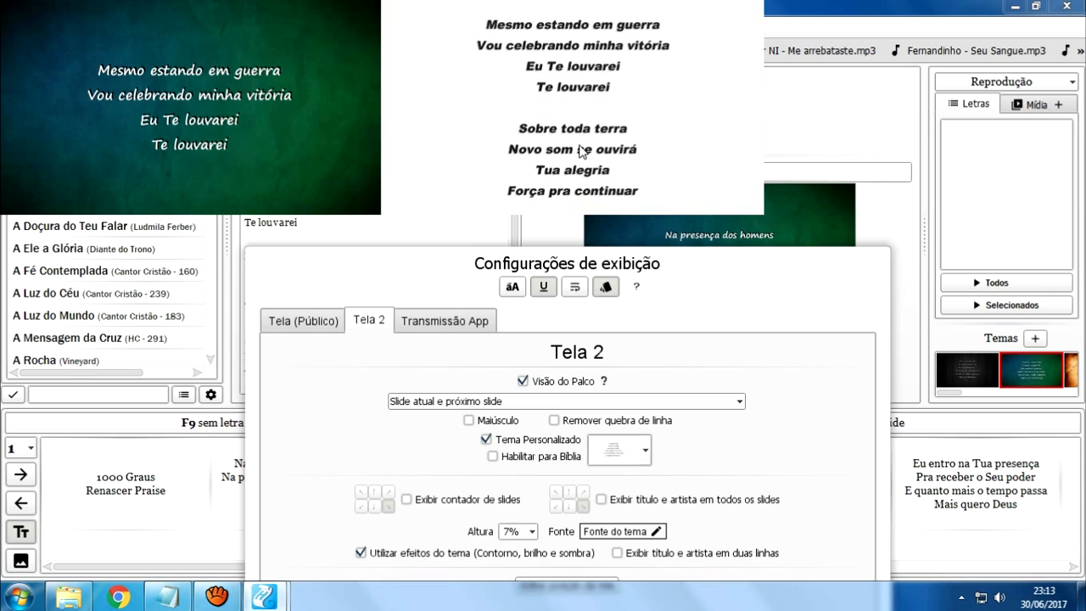
- Enable uppercase text (Maiúsculo) and line break removal (Remover quebra de linha) for the stage view
{"action": "left_click", "coordinate": [421, 405]}
{"action": "left_click", "coordinate": [422, 406]}
{"action": "left_click", "coordinate": [609, 424]}
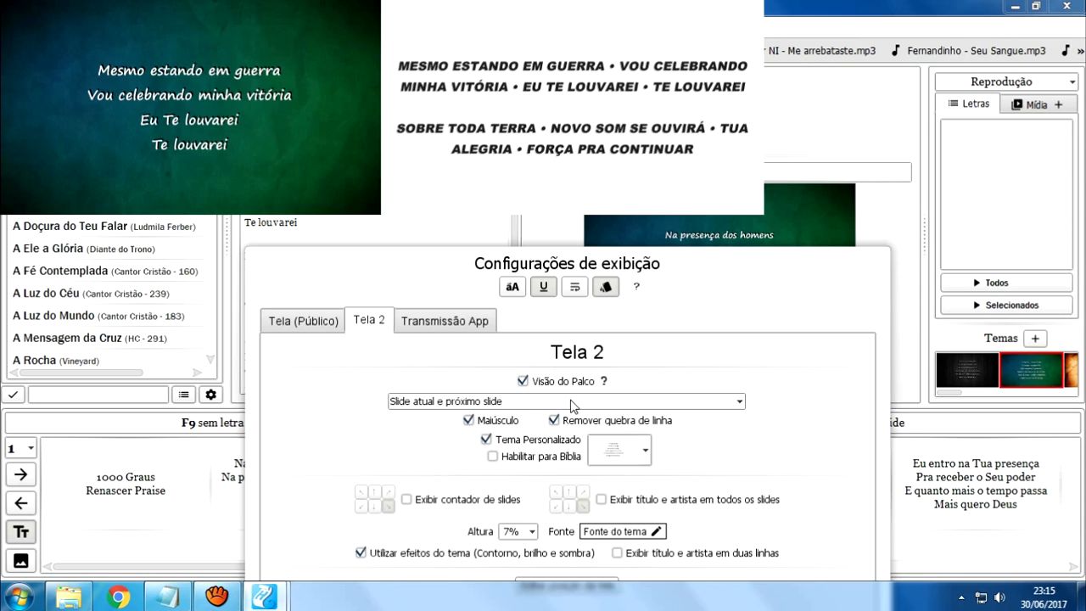
{"action": "left_click", "coordinate": [637, 451]}
{"action": "left_click", "coordinate": [637, 452]}
{"action": "left_click", "coordinate": [637, 451]}
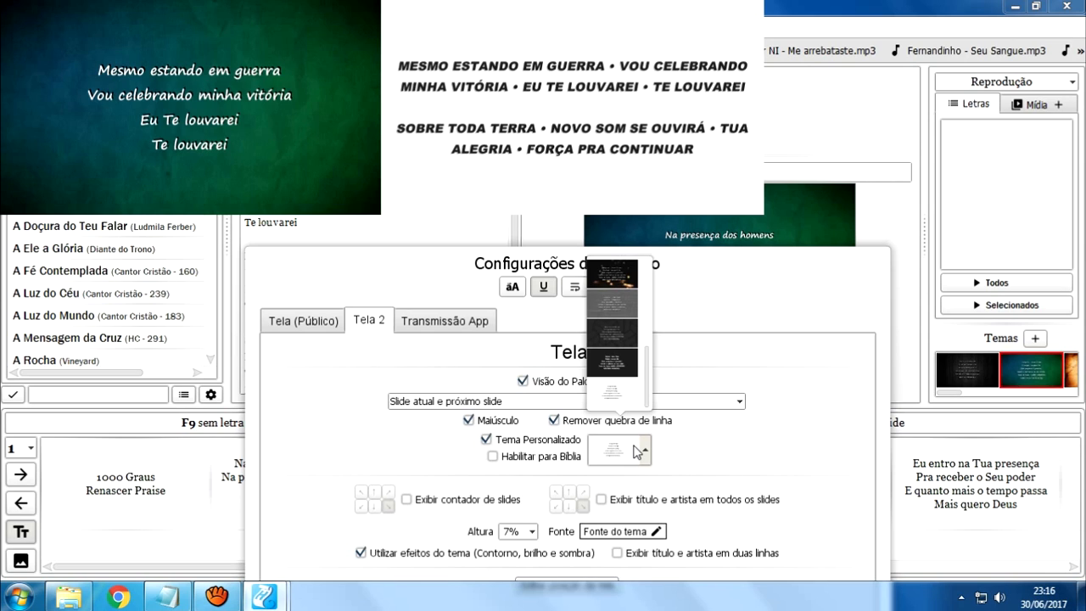
{"action": "left_click", "coordinate": [640, 452]}
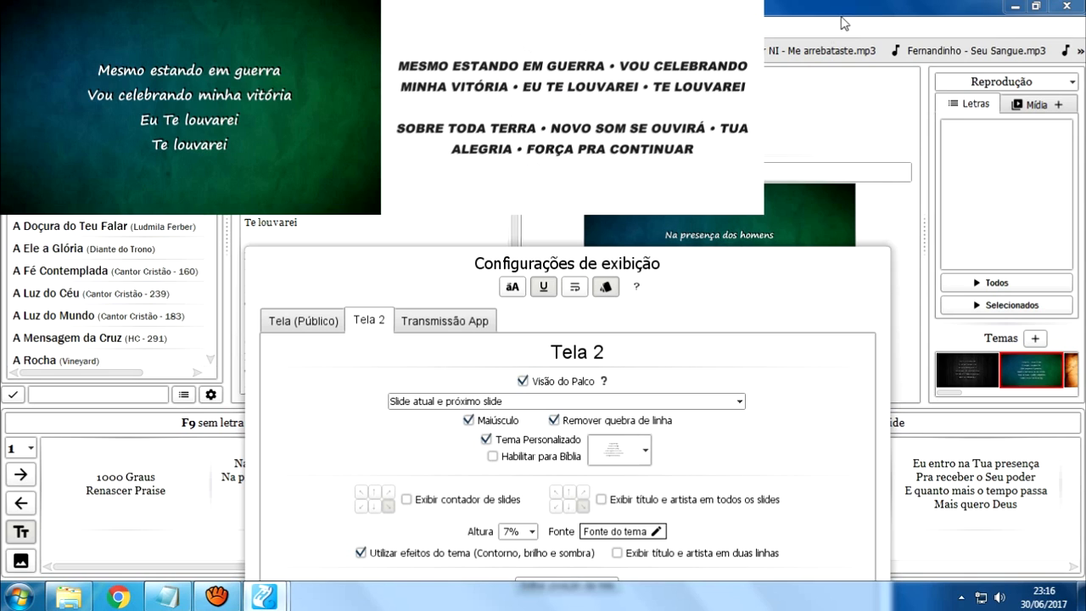
- Close the display settings and open the communication panel (Painel de Comunicação)
{"action": "key", "text": "Escape"}
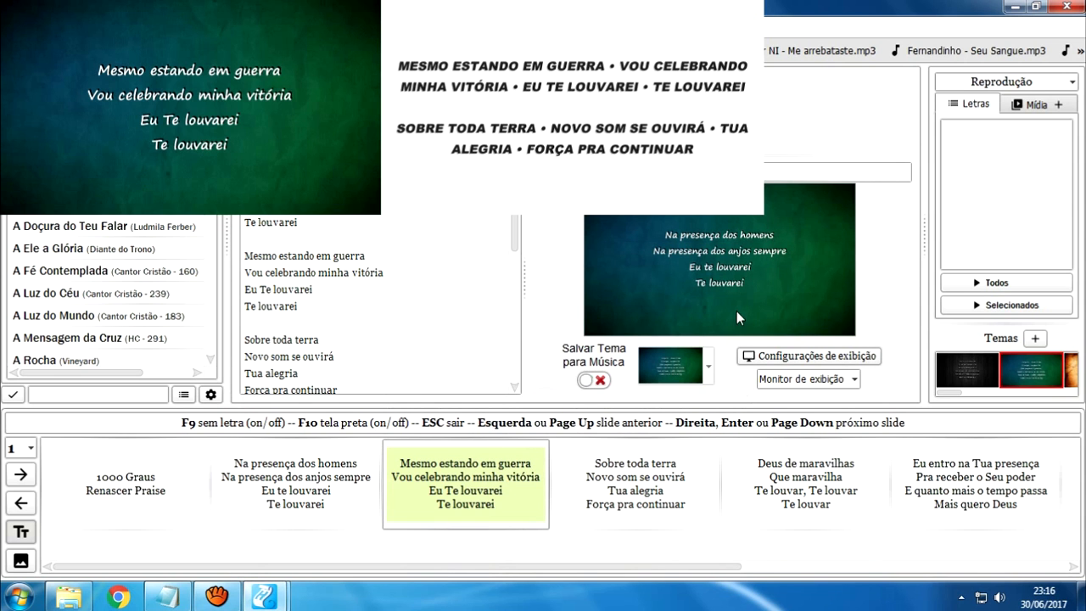
{"action": "left_click_drag", "start_coordinate": [843, 12], "coordinate": [739, 259]}
{"action": "left_click", "coordinate": [612, 280]}
{"action": "mouse_move", "coordinate": [670, 280]}
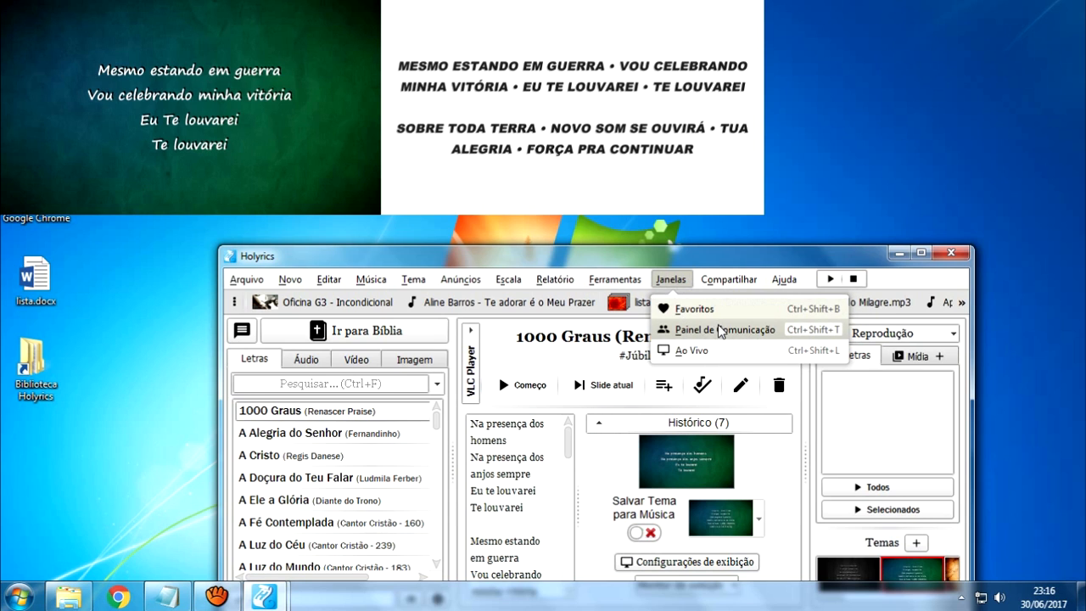
{"action": "left_click", "coordinate": [685, 284]}
{"action": "double_click", "coordinate": [702, 256]}
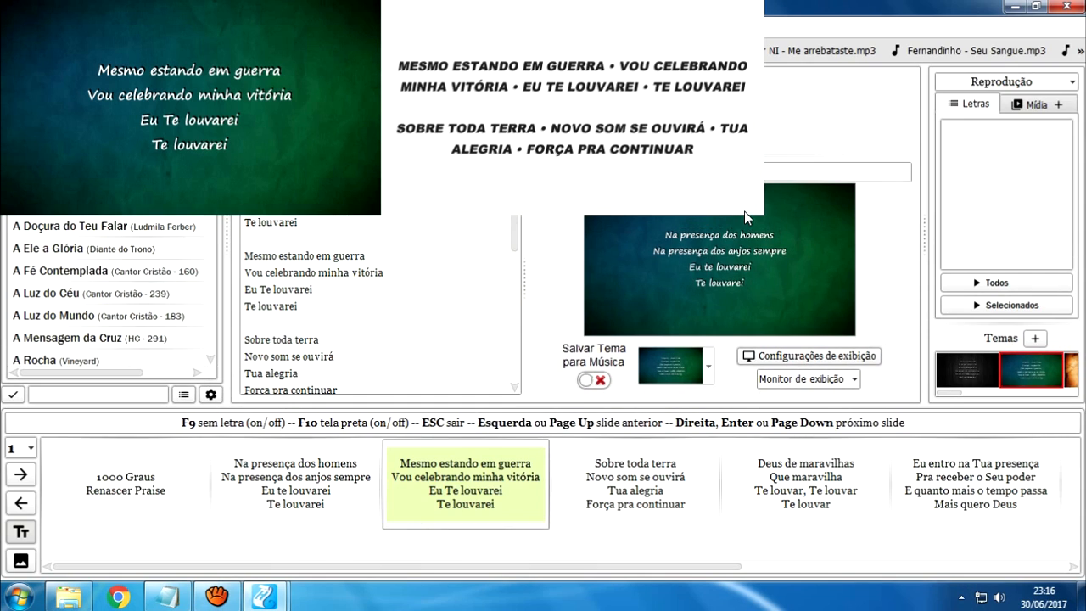
{"action": "key", "text": "ctrl+q"}
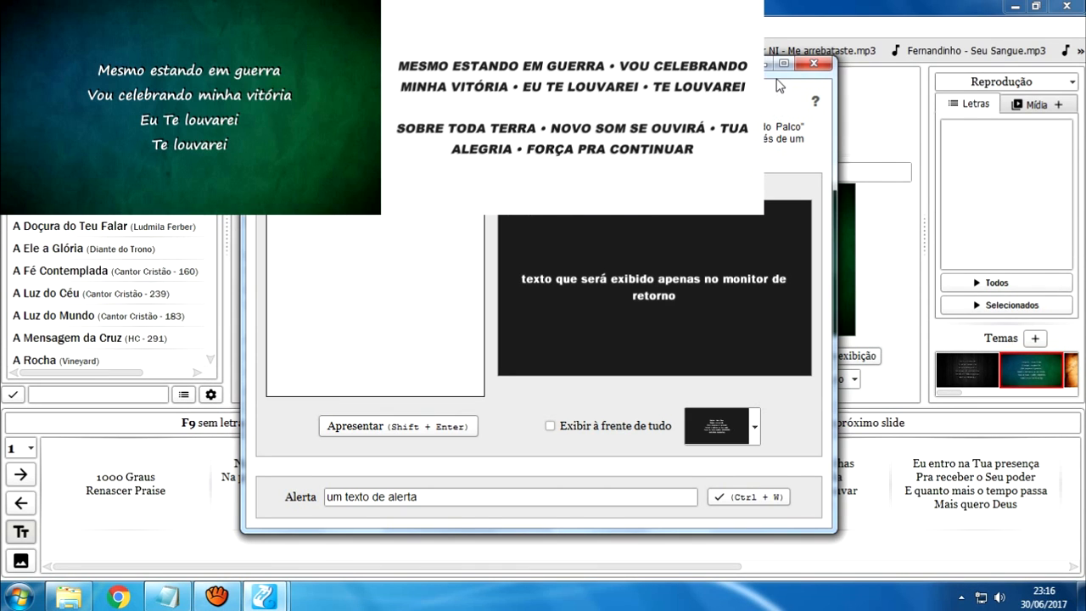
- Move the panel aside and present "texto que será exibido apenas no monitor de retorno" on the stage view, briefly enabling Exibir à frente de tudo
{"action": "left_click_drag", "start_coordinate": [783, 79], "coordinate": [912, 113]}
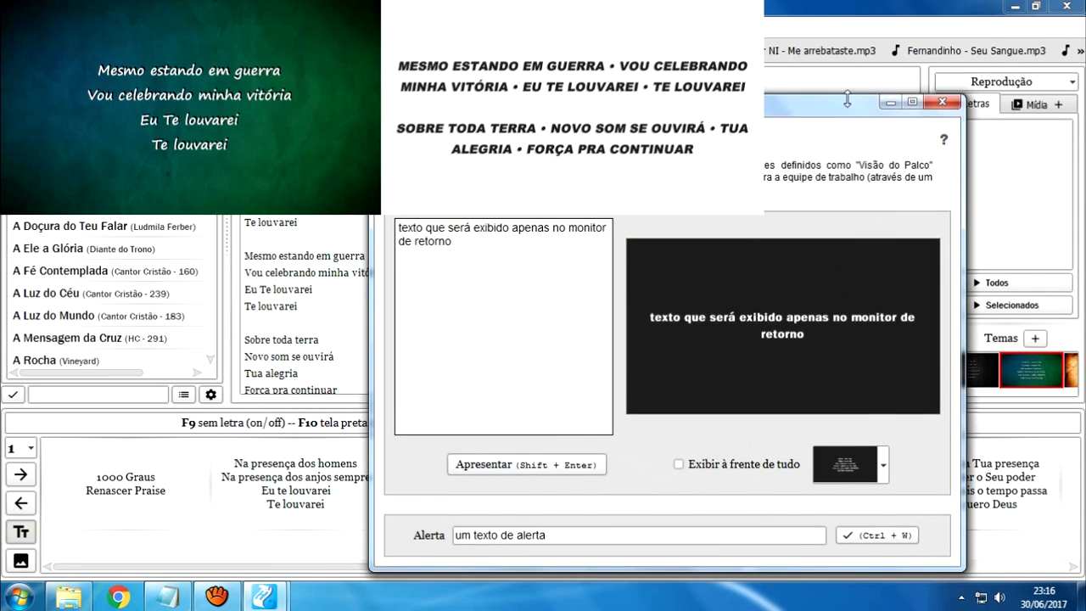
{"action": "left_click_drag", "start_coordinate": [843, 116], "coordinate": [924, 127]}
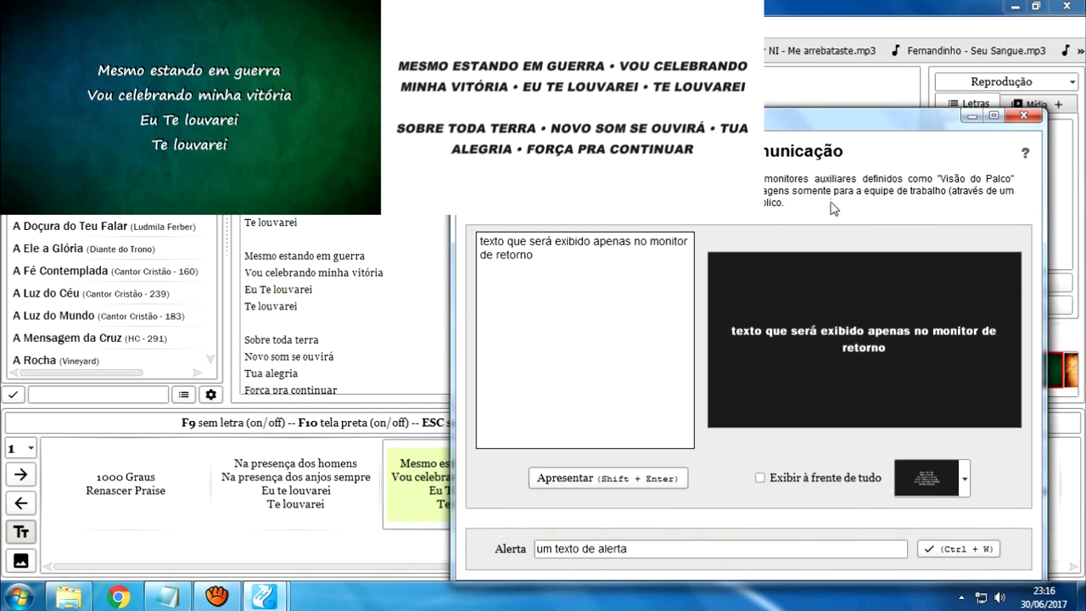
{"action": "left_click_drag", "start_coordinate": [551, 259], "coordinate": [454, 229]}
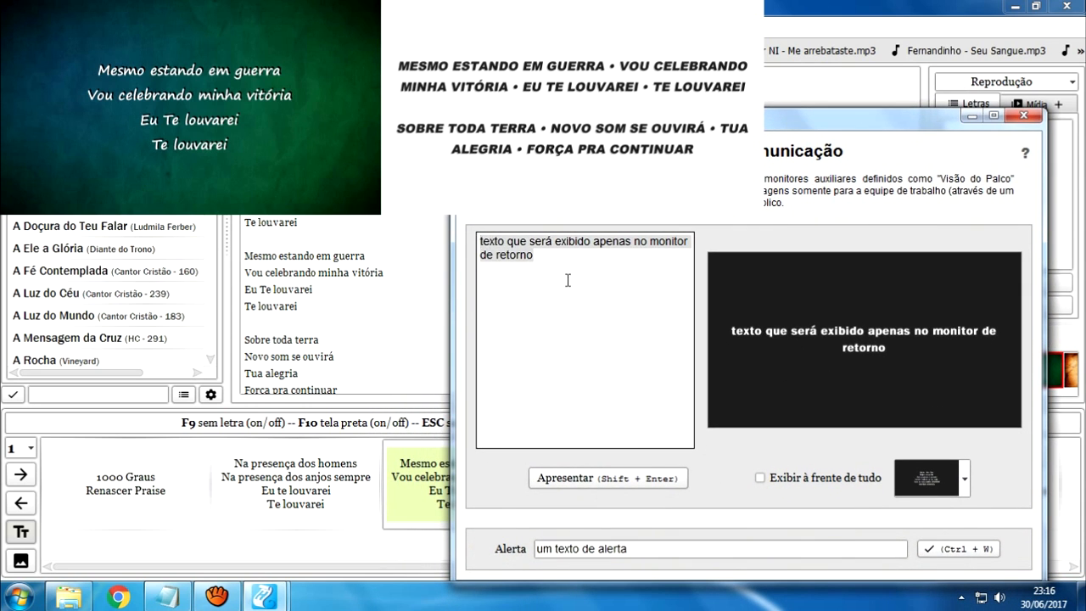
{"action": "left_click", "coordinate": [569, 270]}
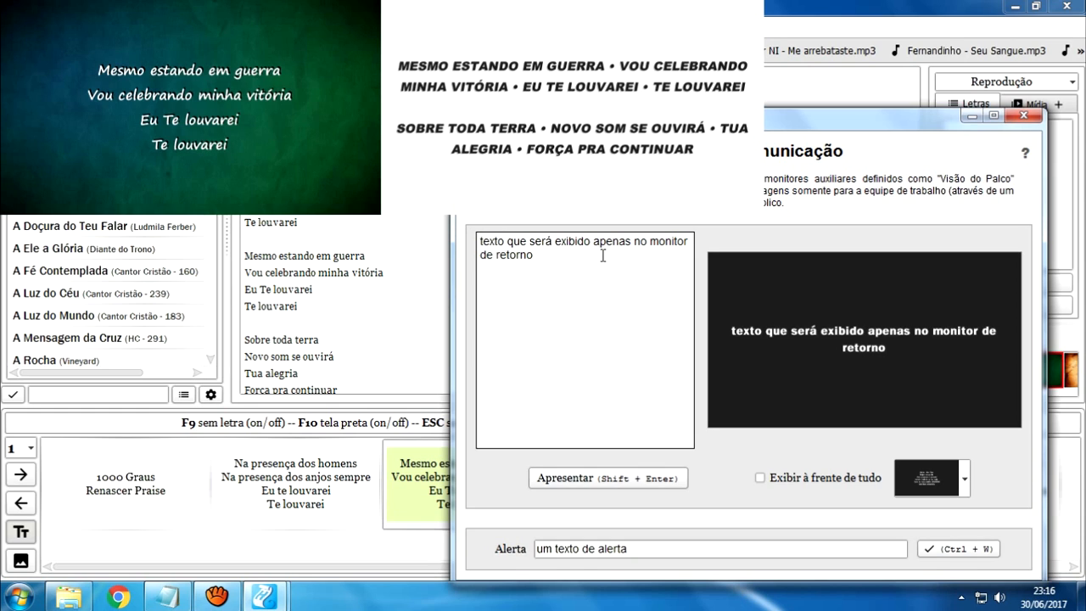
{"action": "left_click", "coordinate": [590, 478]}
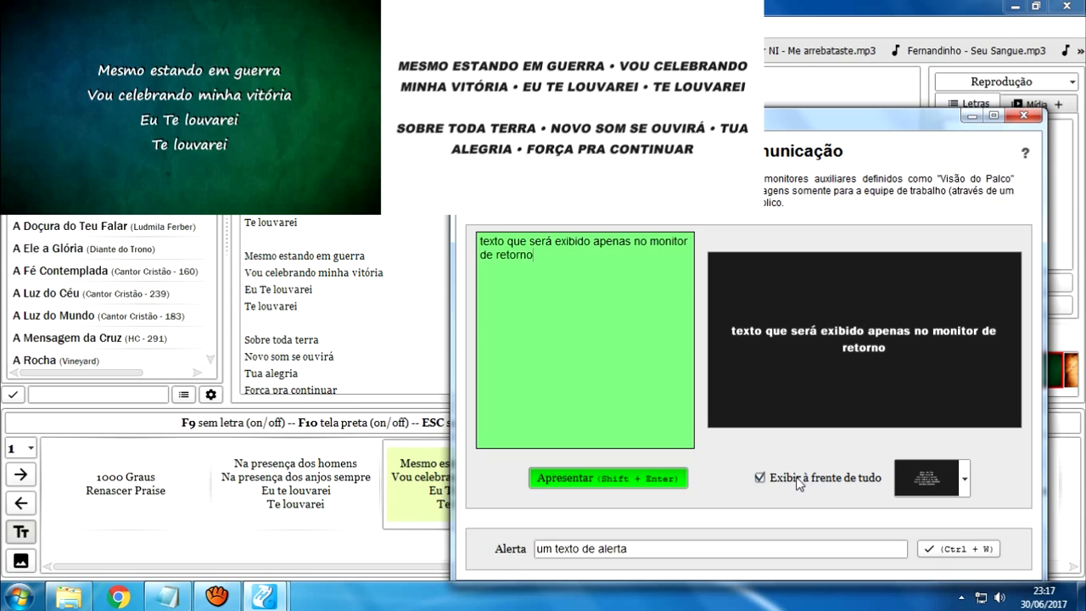
{"action": "key", "text": "shift+Return"}
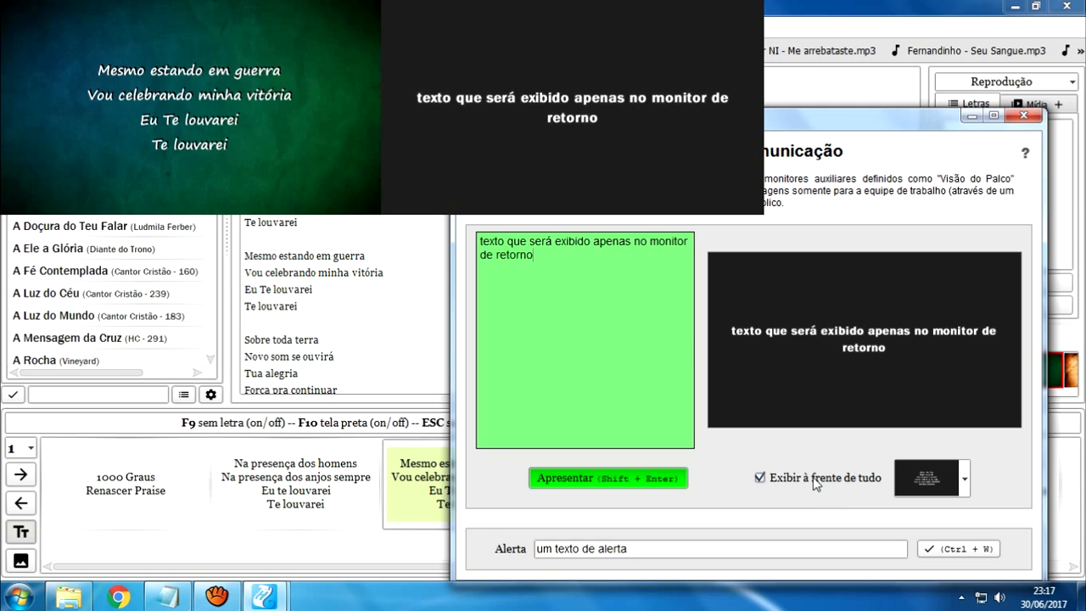
{"action": "key", "text": "shift+Return"}
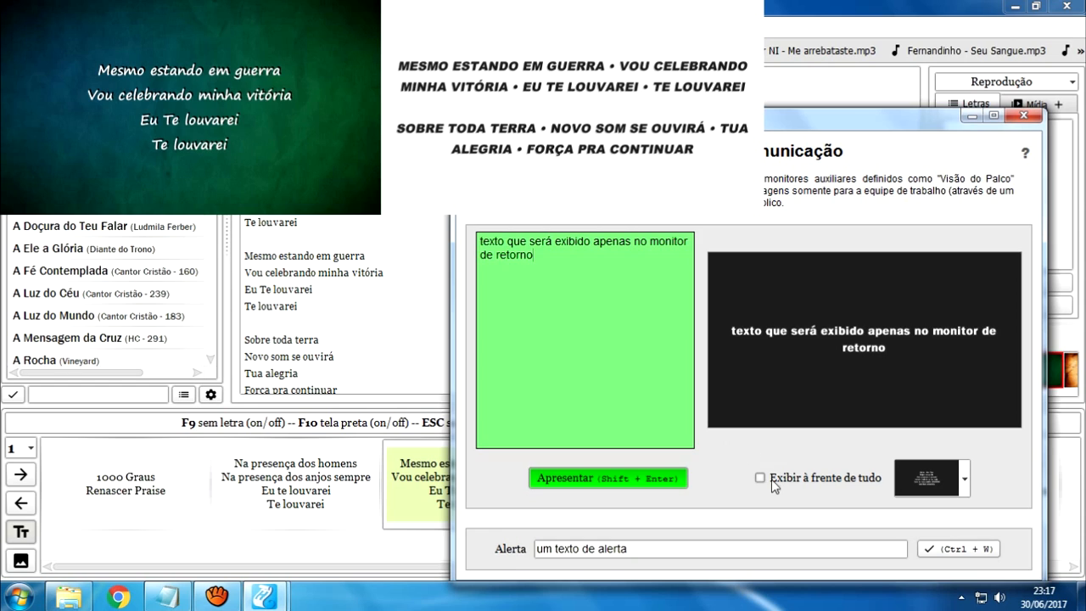
{"action": "left_click_drag", "start_coordinate": [533, 255], "coordinate": [474, 242]}
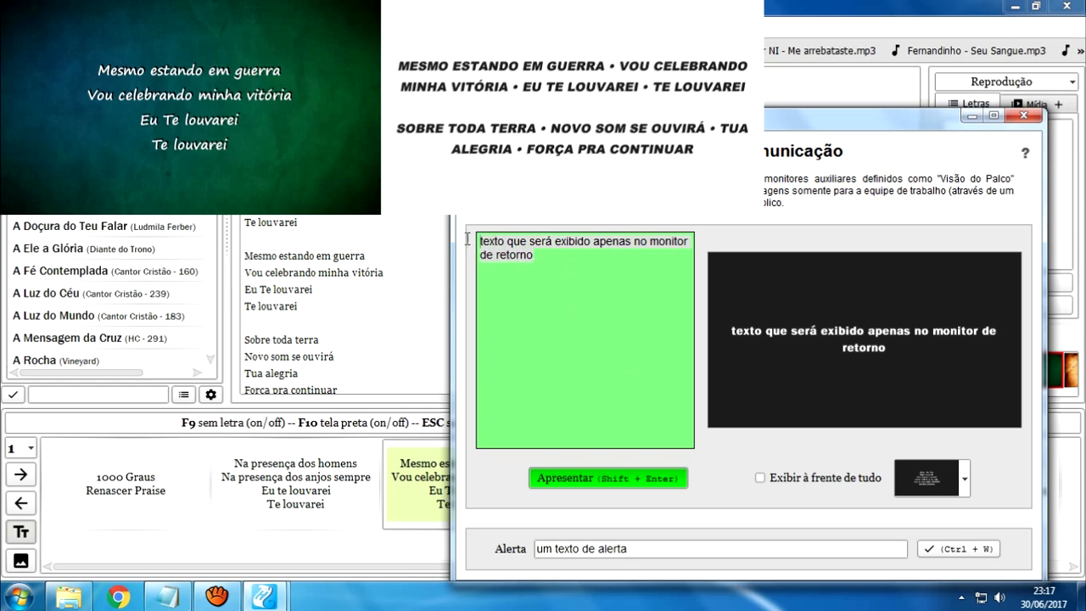
{"action": "left_click", "coordinate": [502, 240]}
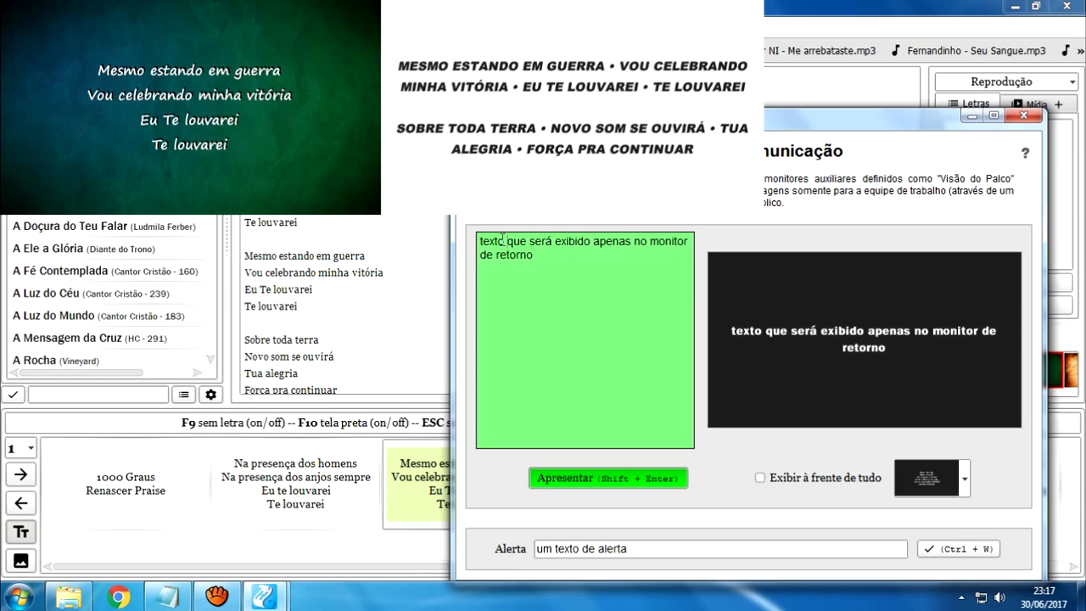
{"action": "left_click_drag", "start_coordinate": [479, 241], "coordinate": [539, 266]}
{"action": "left_click", "coordinate": [602, 288]}
{"action": "left_click_drag", "start_coordinate": [548, 259], "coordinate": [480, 242]}
{"action": "left_click", "coordinate": [536, 255]}
{"action": "left_click_drag", "start_coordinate": [536, 255], "coordinate": [478, 242]}
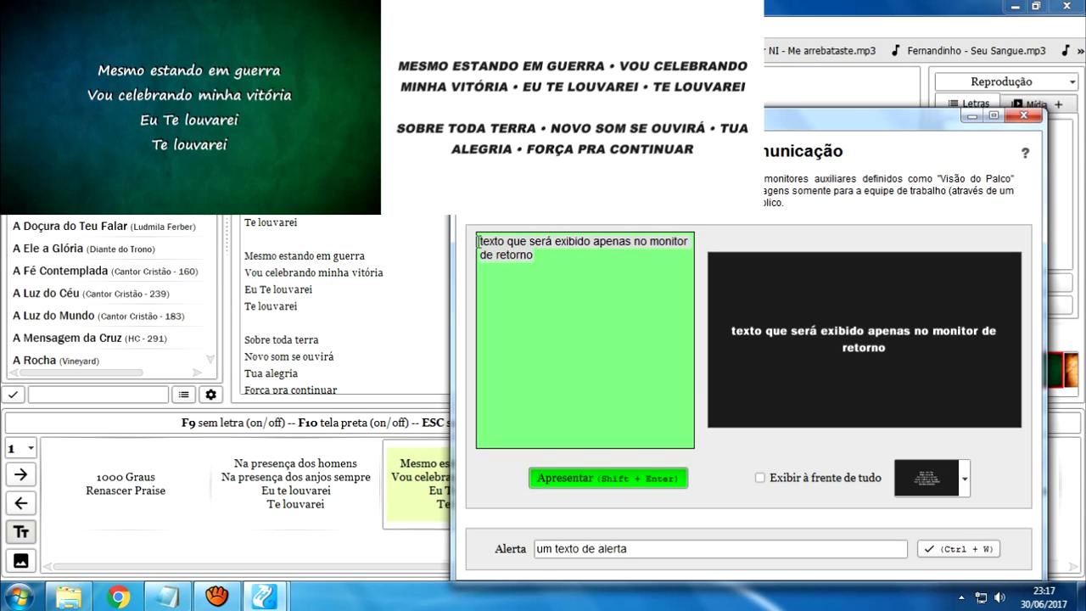
{"action": "left_click", "coordinate": [570, 282]}
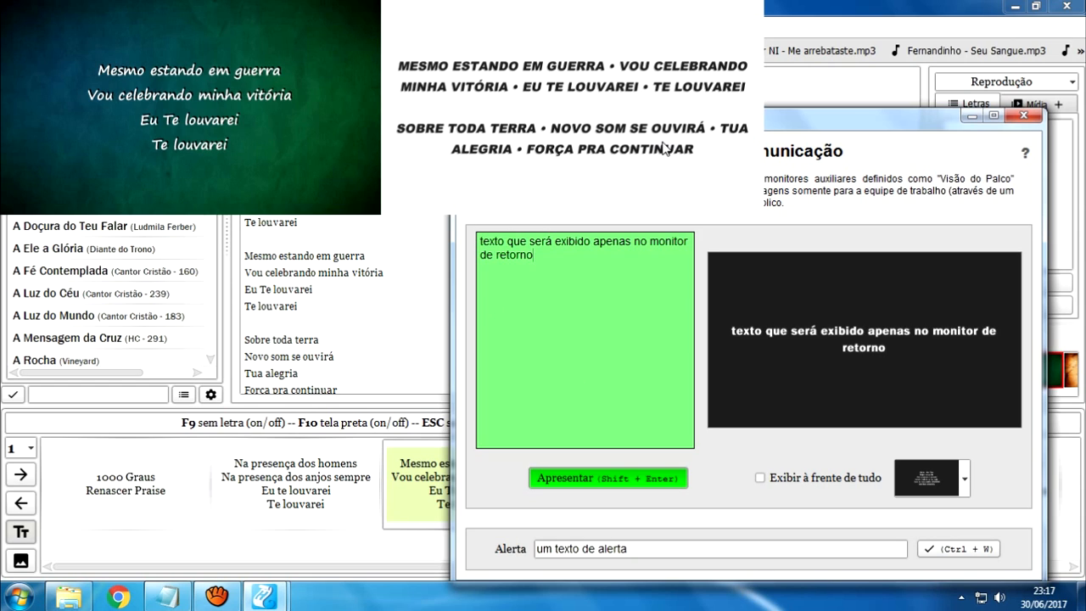
- Show the message over the stage view's lyrics with Exibir à frente de tudo, and turn the option back off
{"action": "left_click", "coordinate": [785, 477]}
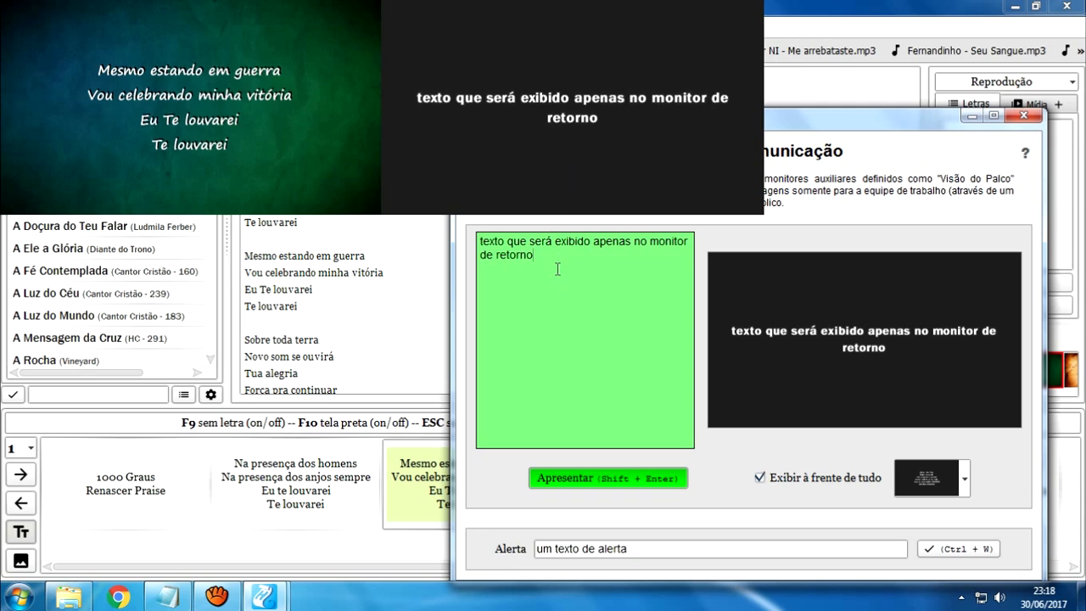
{"action": "left_click_drag", "start_coordinate": [534, 255], "coordinate": [481, 242]}
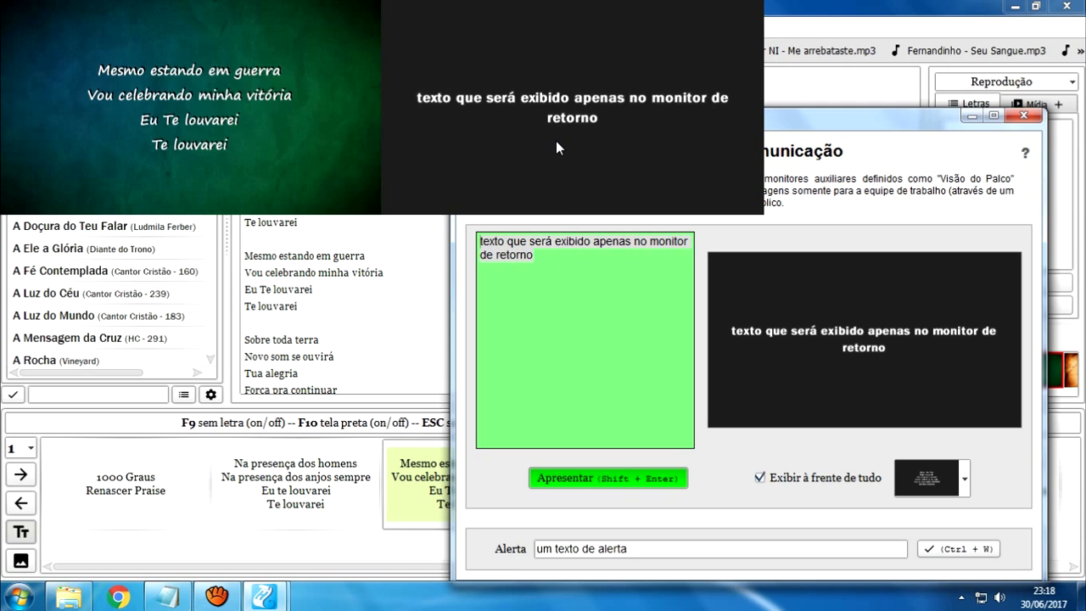
{"action": "left_click", "coordinate": [813, 475]}
{"action": "left_click", "coordinate": [553, 270]}
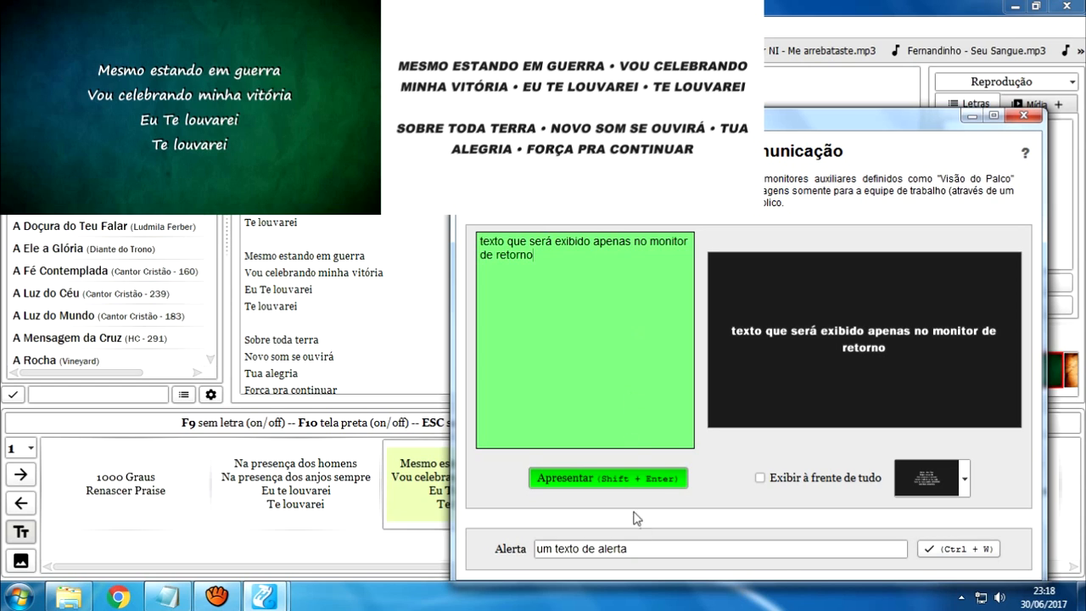
- Display the alert "um texto de alerta" on the stage view monitor
{"action": "left_click_drag", "start_coordinate": [799, 127], "coordinate": [799, 109]}
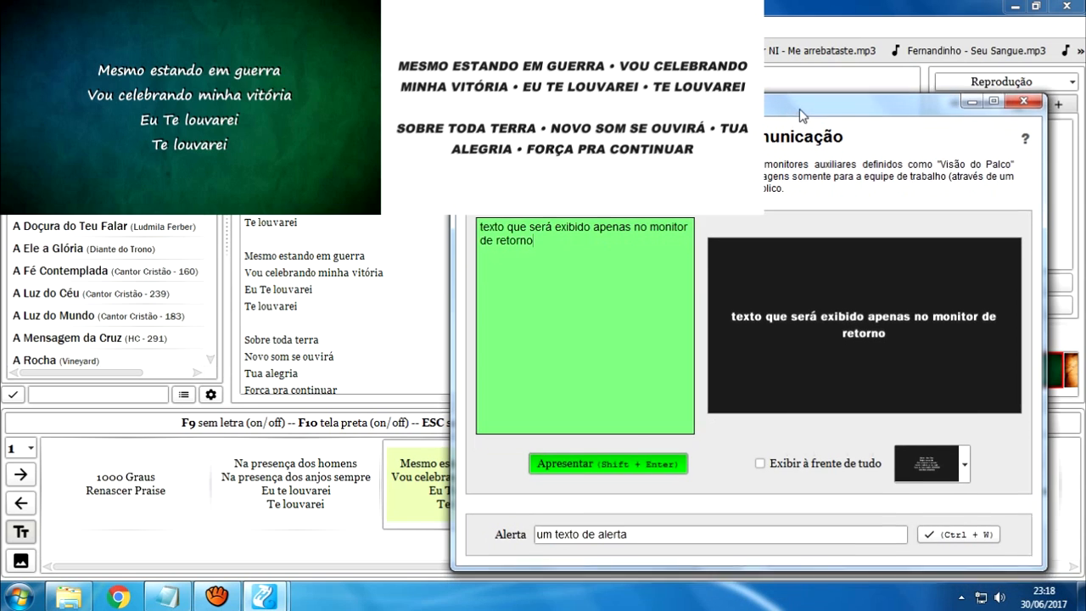
{"action": "left_click_drag", "start_coordinate": [541, 241], "coordinate": [485, 222]}
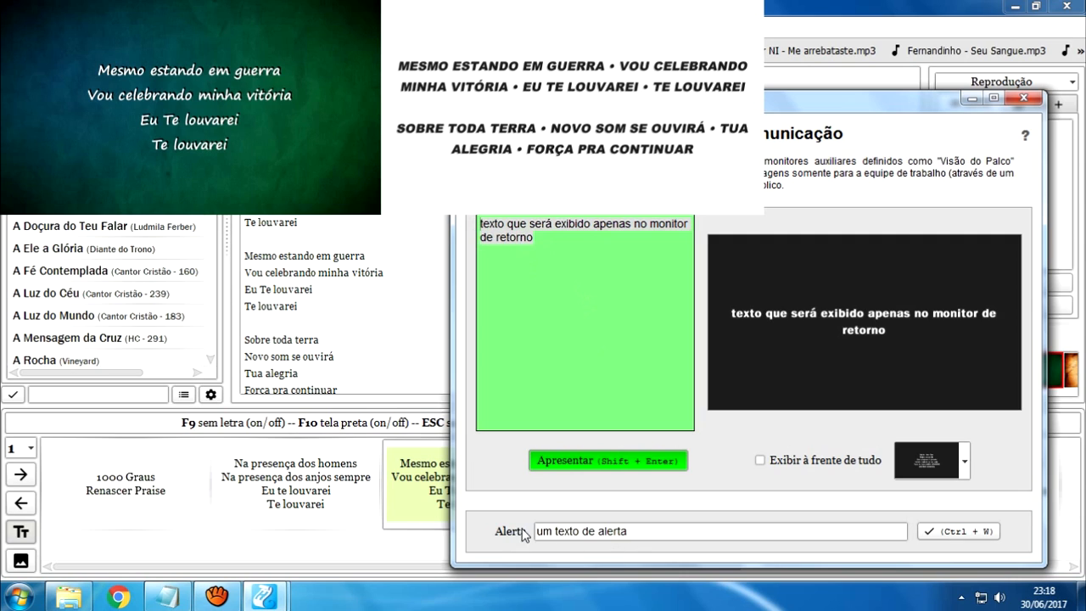
{"action": "left_click", "coordinate": [642, 535]}
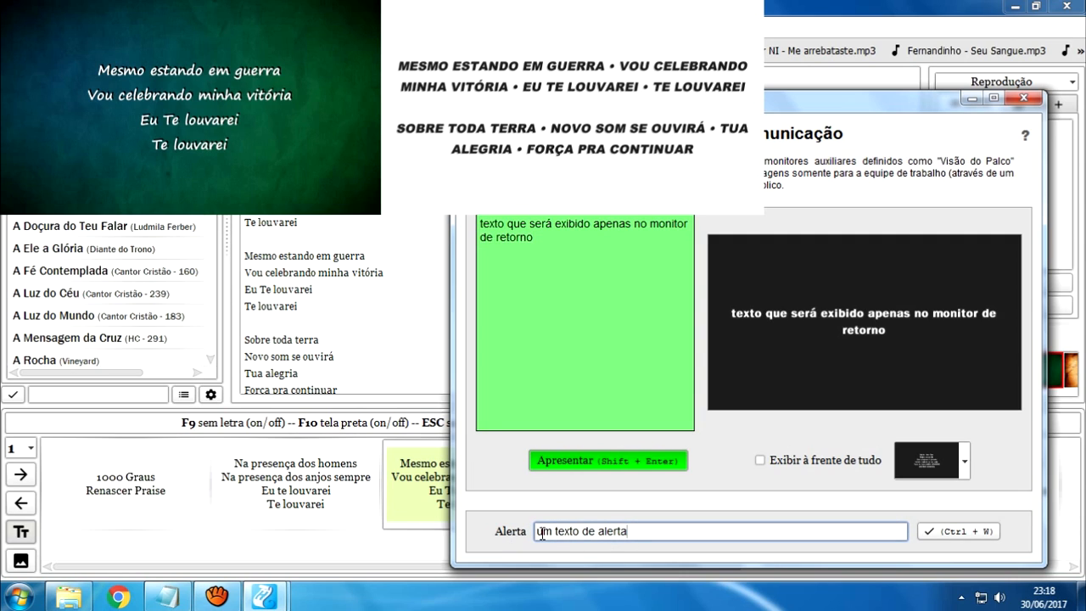
{"action": "left_click", "coordinate": [945, 532]}
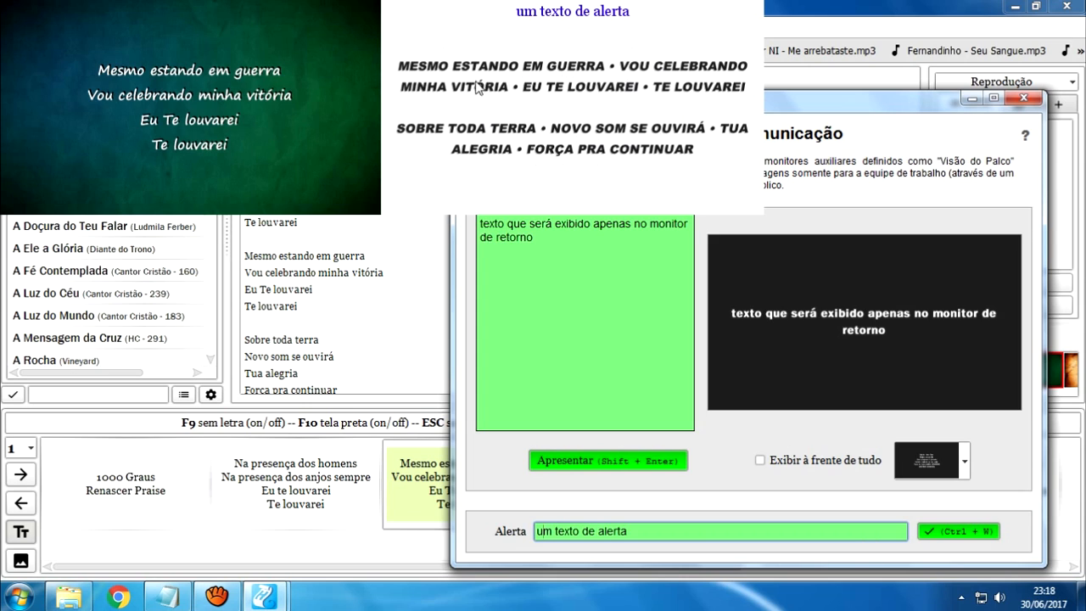
- Try showing the message in front of everything together with the alert, then turn off both Exibir à frente de tudo and the alert
{"action": "left_click", "coordinate": [554, 250]}
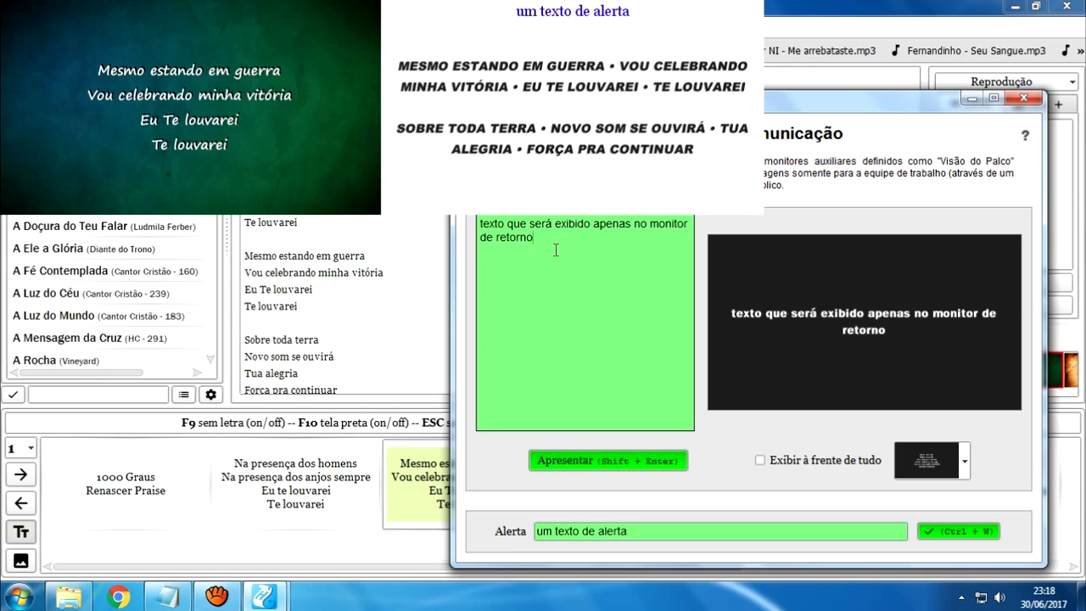
{"action": "left_click_drag", "start_coordinate": [554, 250], "coordinate": [461, 216]}
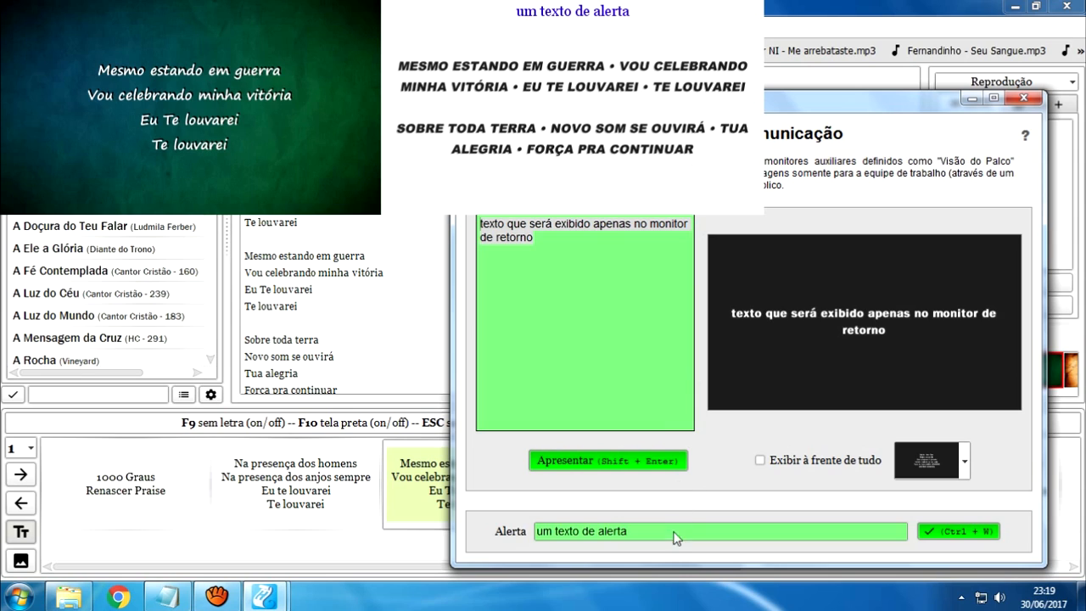
{"action": "left_click", "coordinate": [595, 320]}
{"action": "left_click", "coordinate": [791, 458]}
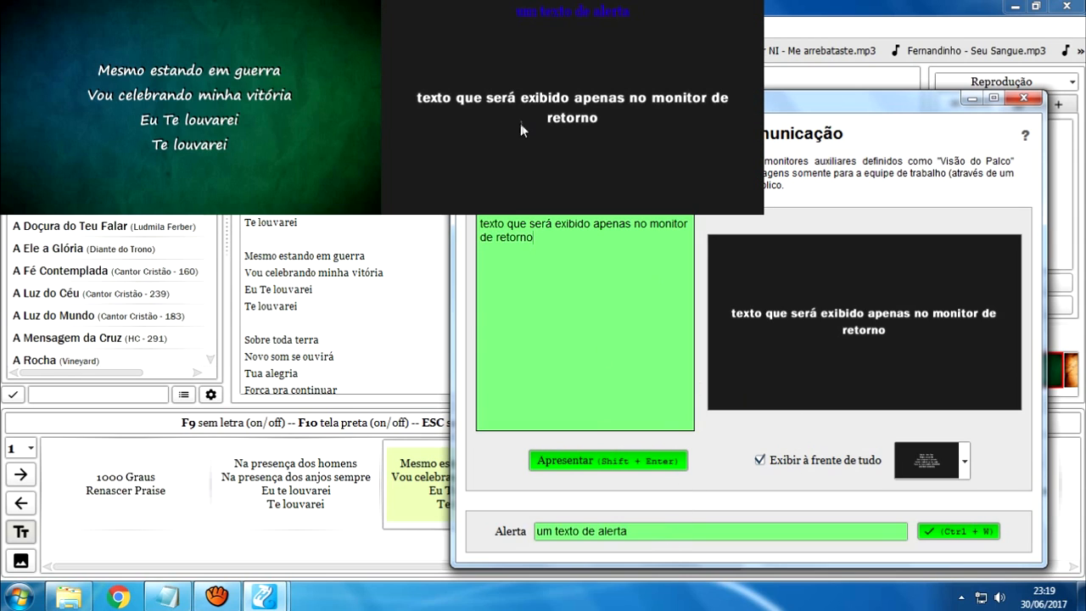
{"action": "left_click", "coordinate": [781, 466]}
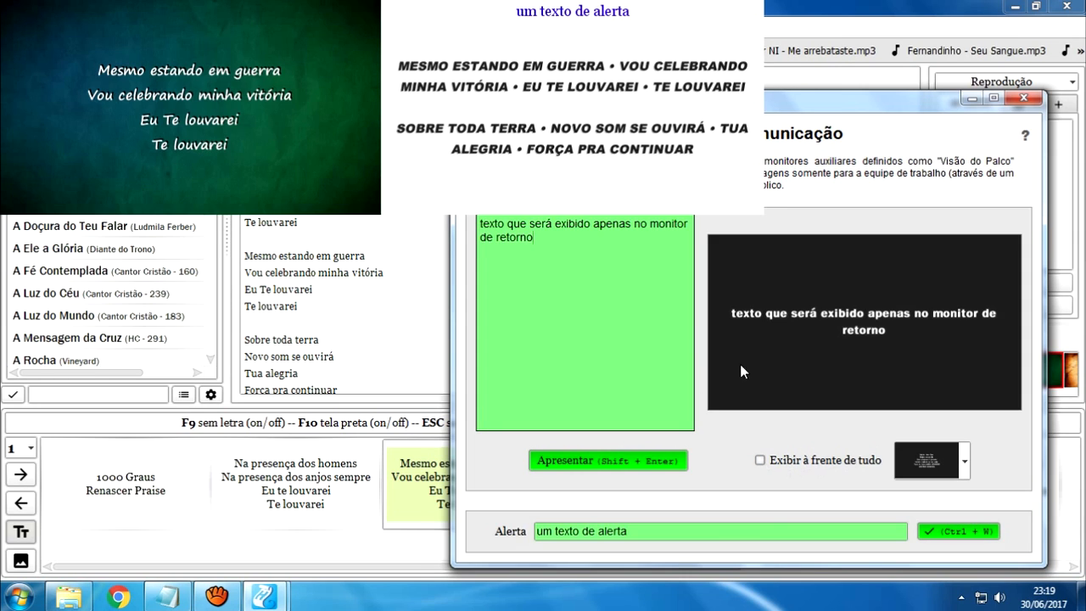
{"action": "left_click", "coordinate": [965, 535]}
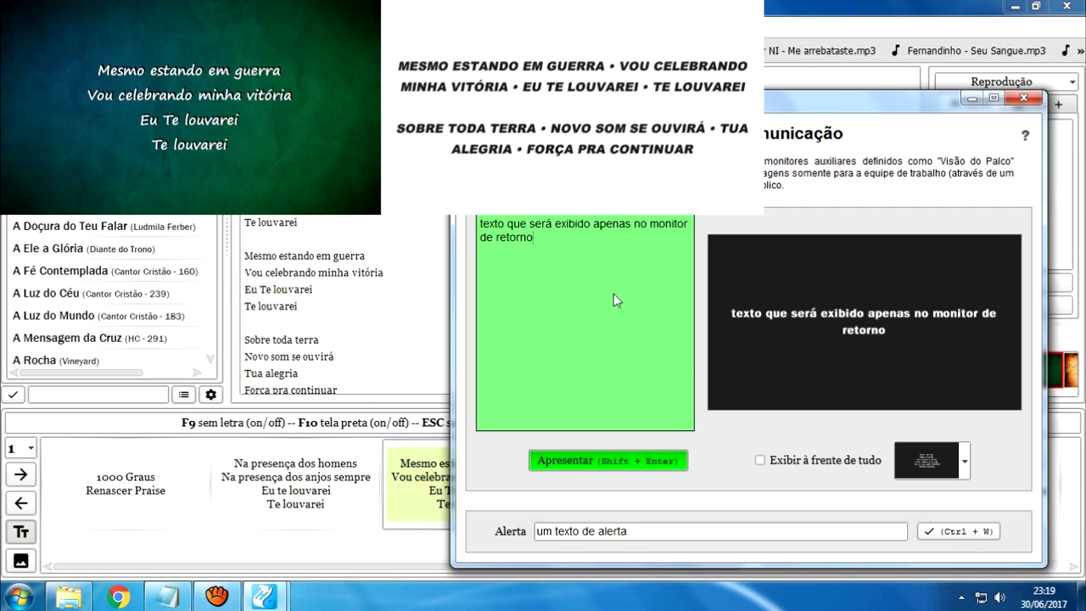
- Apply the white theme to the communication message and show it in front of everything (Exibir à frente de tudo)
{"action": "left_click_drag", "start_coordinate": [810, 108], "coordinate": [789, 119]}
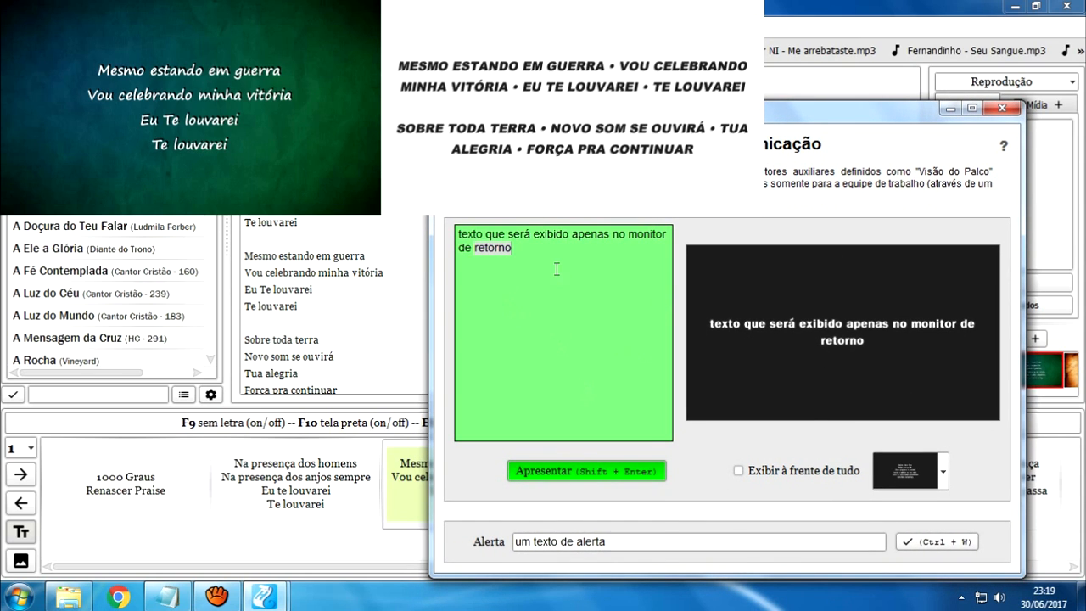
{"action": "left_click", "coordinate": [909, 472]}
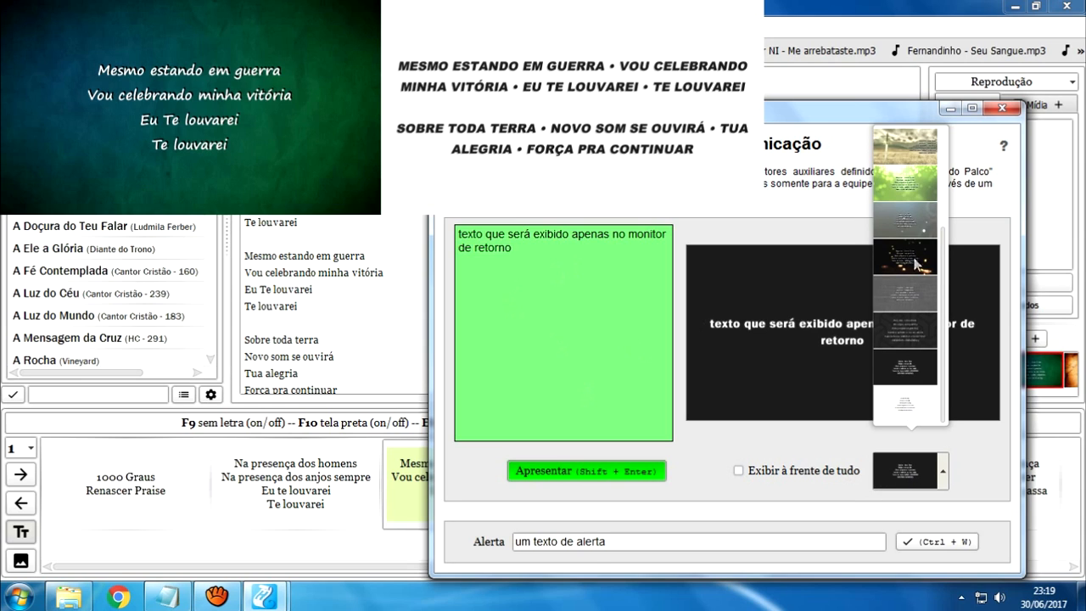
{"action": "scroll", "coordinate": [921, 352], "scroll_direction": "up", "scroll_amount": 3}
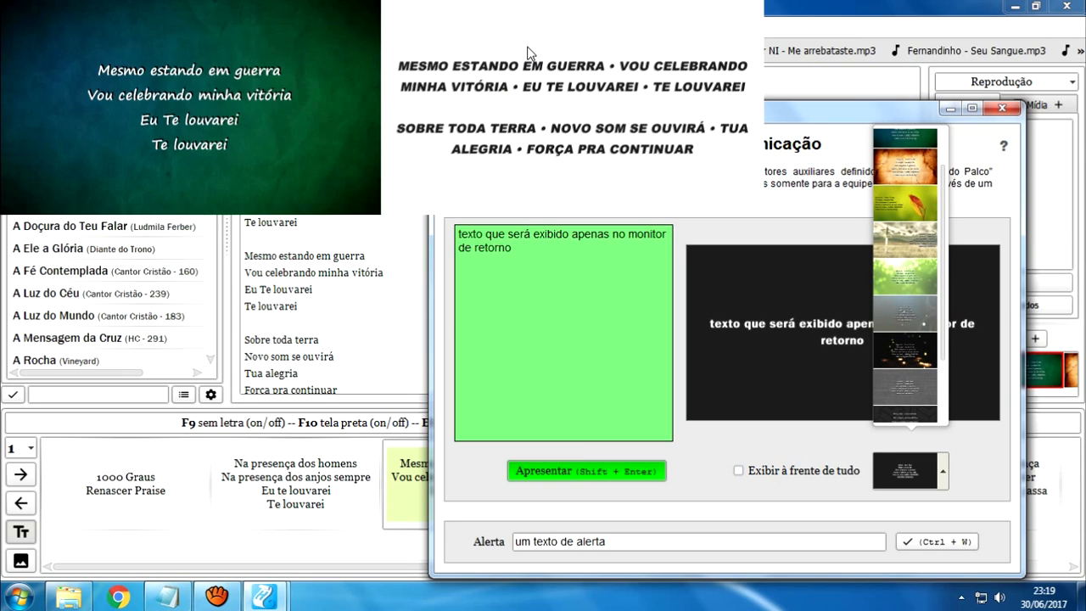
{"action": "scroll", "coordinate": [917, 391], "scroll_direction": "down", "scroll_amount": 3}
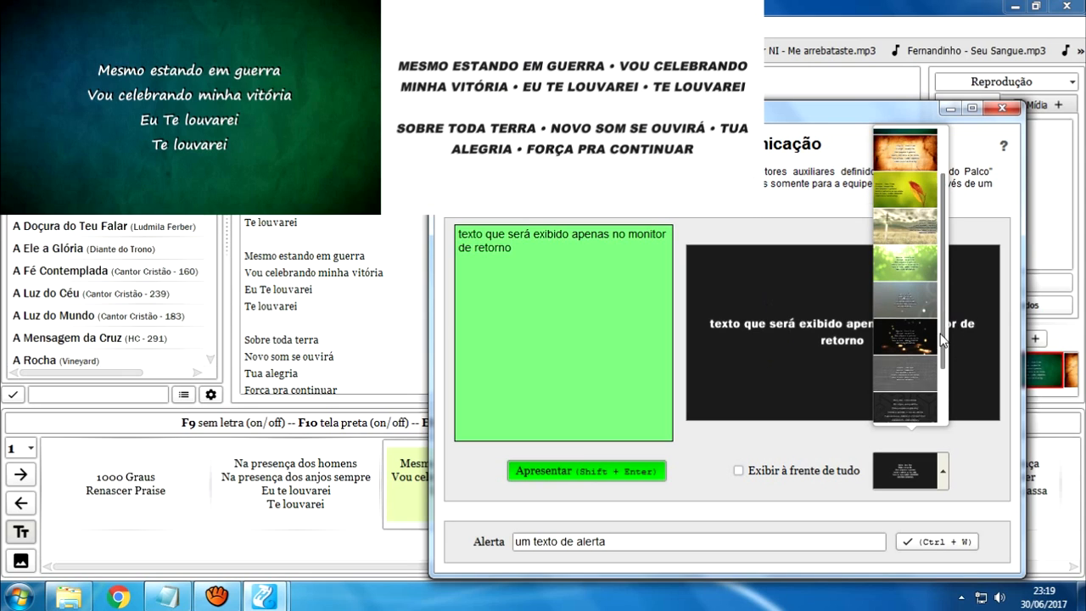
{"action": "left_click", "coordinate": [921, 410]}
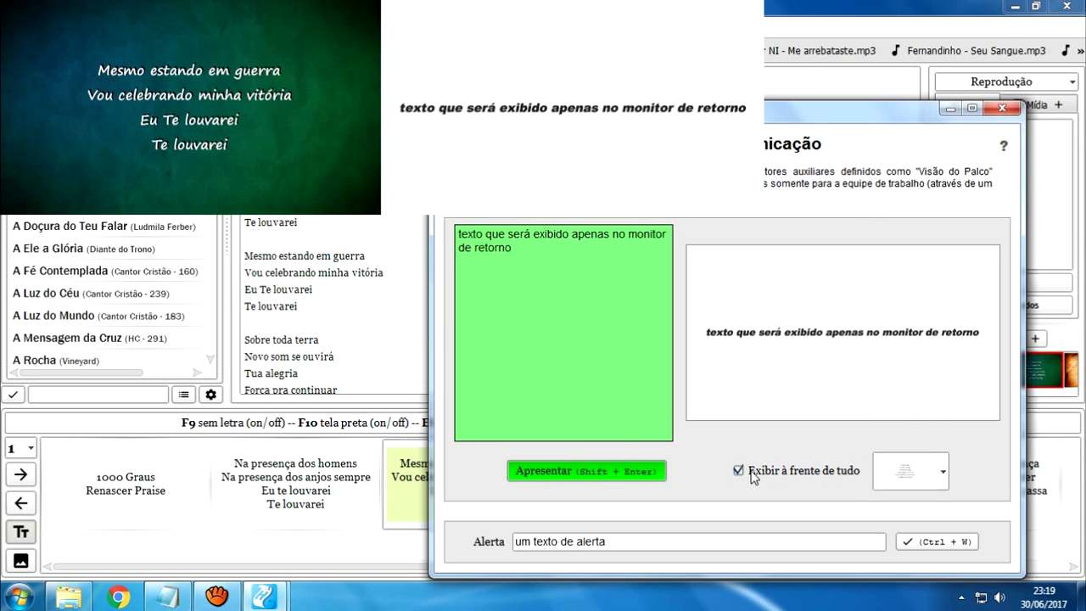
{"action": "left_click_drag", "start_coordinate": [509, 248], "coordinate": [450, 228]}
{"action": "mouse_move", "coordinate": [860, 124]}
{"action": "left_mouse_down"}
{"action": "mouse_move", "coordinate": [863, 95]}
{"action": "mouse_move", "coordinate": [863, 126]}
{"action": "left_mouse_up"}
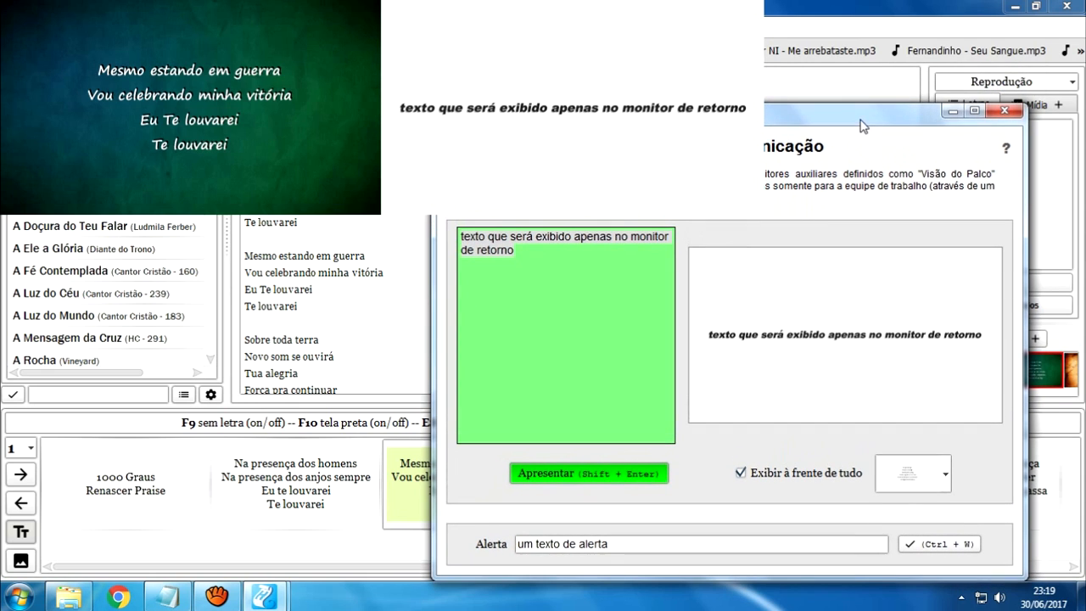
- Examine the alert's colour, location, speed and font settings, close them without saving, and return to the communication panel's alert text
{"action": "left_click", "coordinate": [621, 547]}
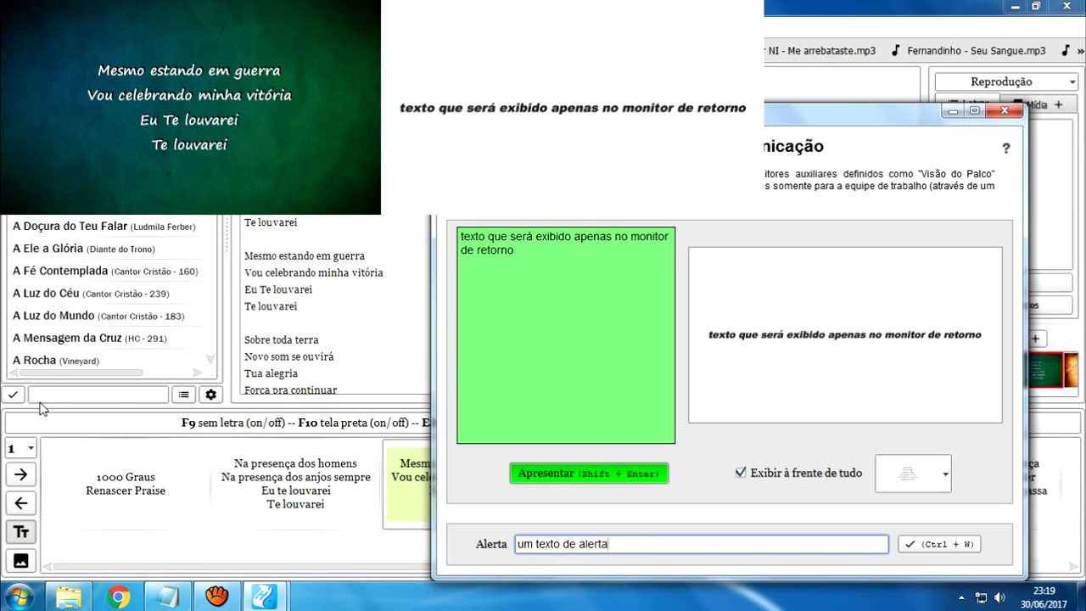
{"action": "left_click", "coordinate": [211, 396]}
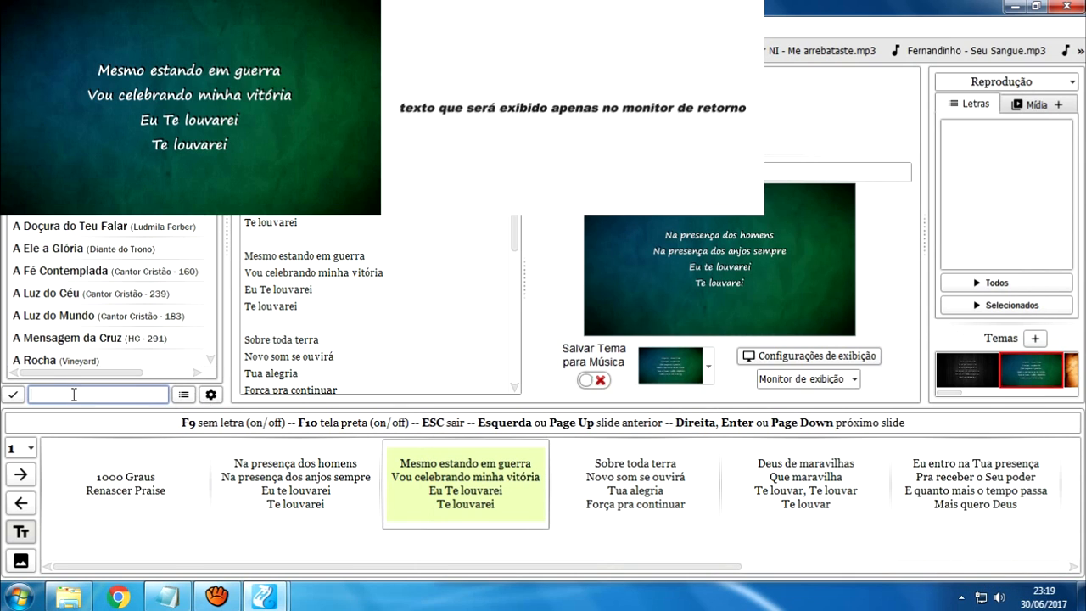
{"action": "left_click", "coordinate": [210, 395]}
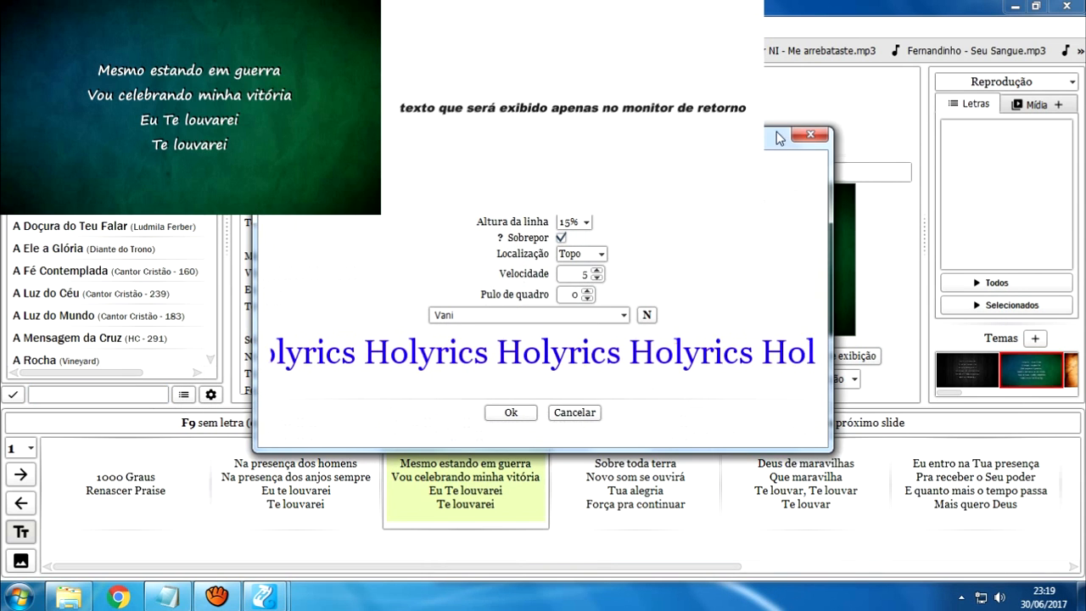
{"action": "left_click", "coordinate": [807, 242]}
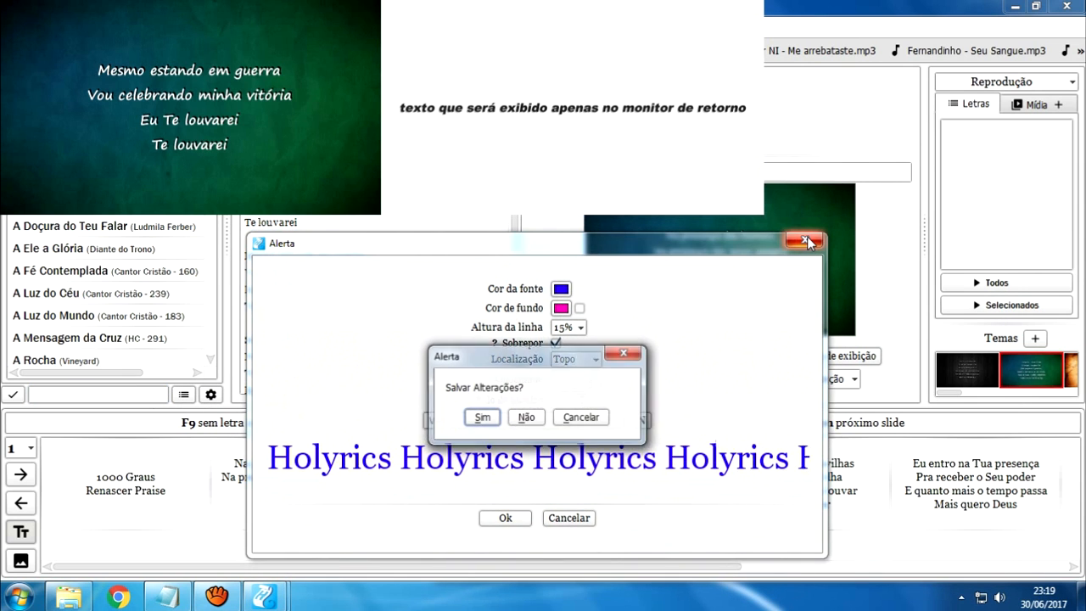
{"action": "left_click", "coordinate": [526, 418]}
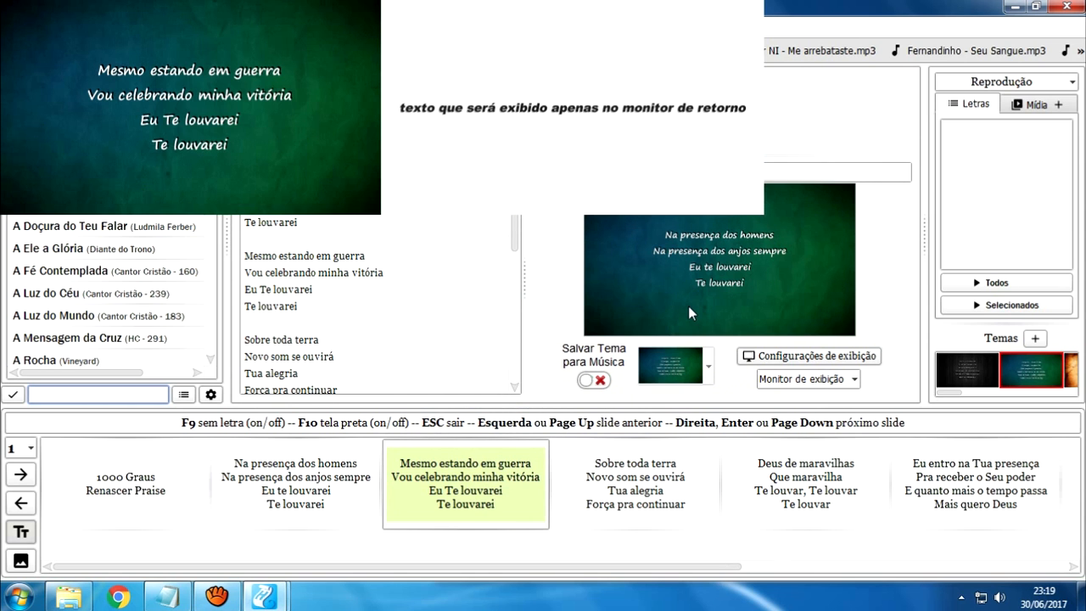
{"action": "key", "text": "alt+Tab"}
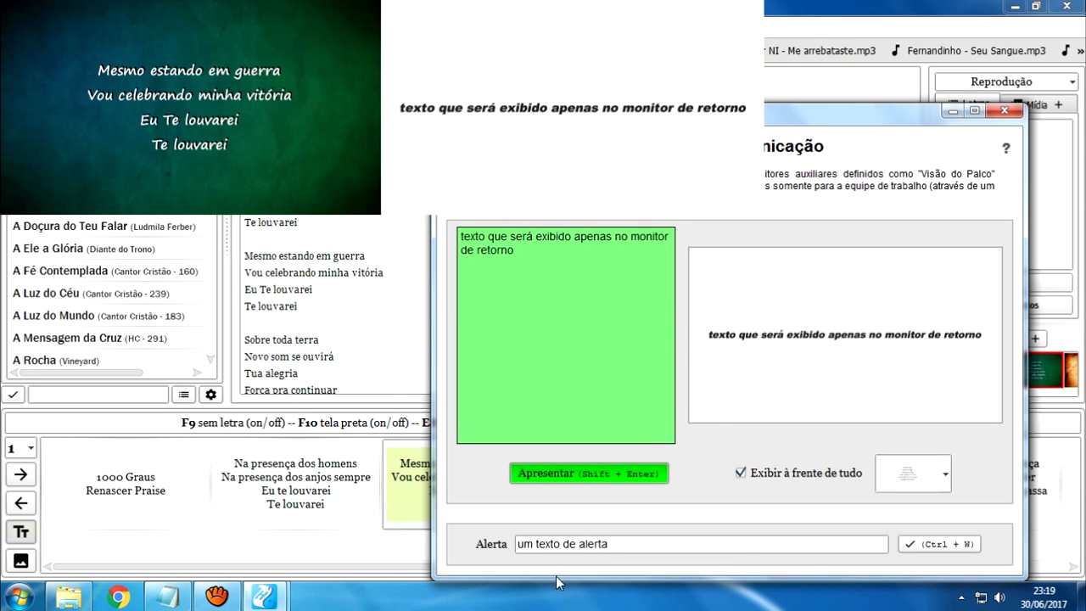
{"action": "left_click", "coordinate": [624, 544]}
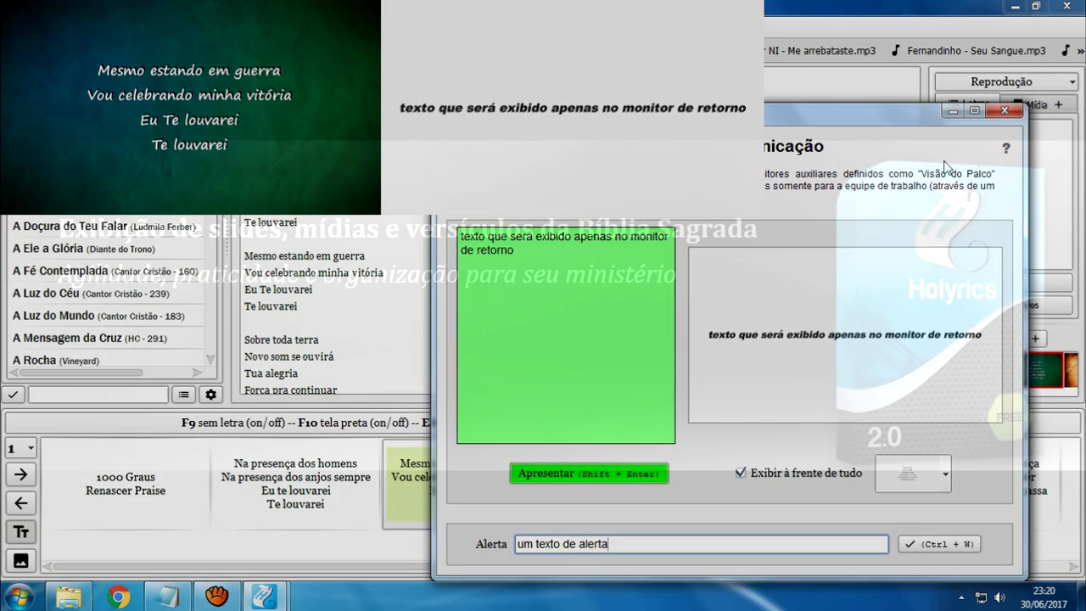